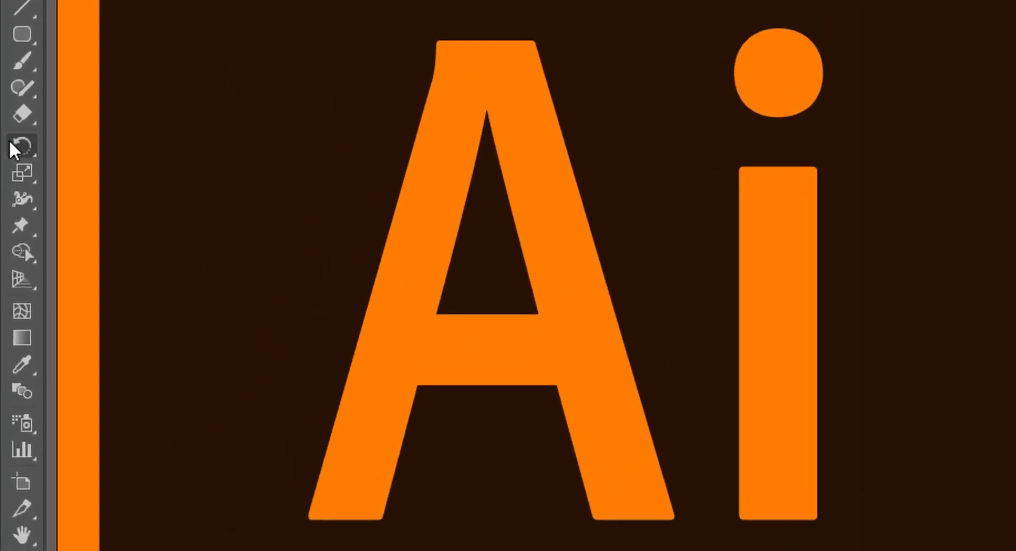
Tear the Rotate/Reflect tool group off the toolbar into a floating panel.
left_click(16, 156)
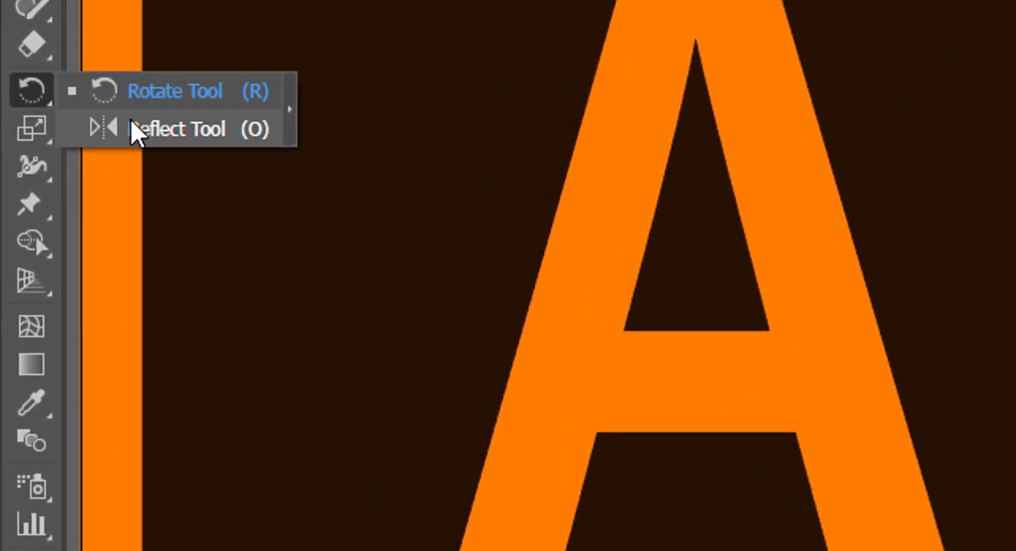
left_click(22, 88)
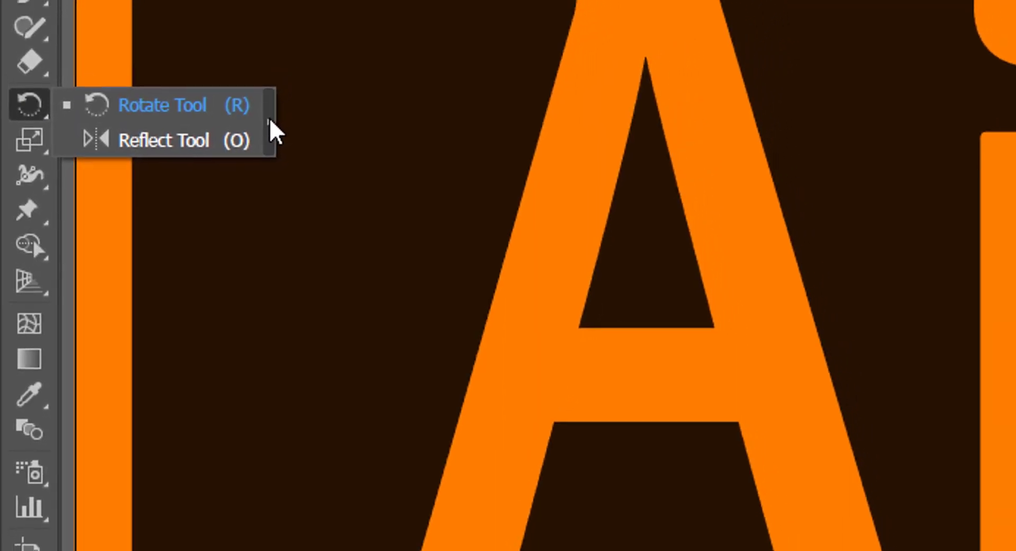
left_click(283, 111)
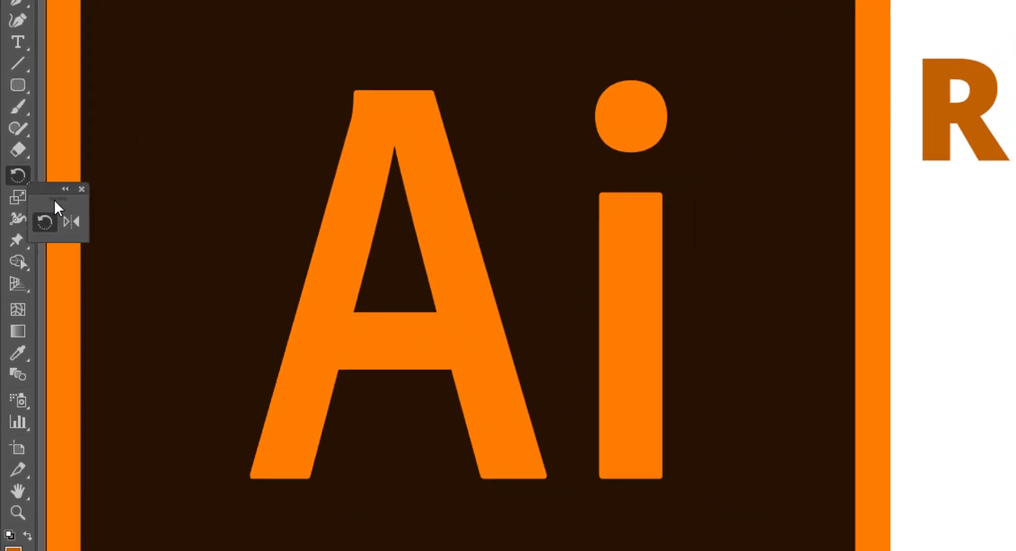
Move the floating Rotate/Reflect panel aside and switch to the Reflect Tool (O).
left_click_drag(68, 196, 821, 315)
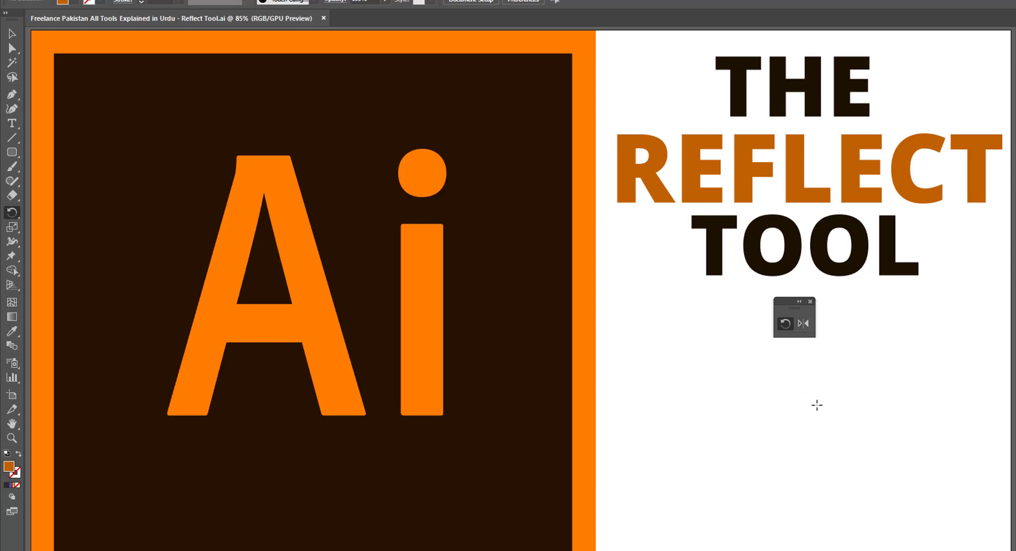
key("o")
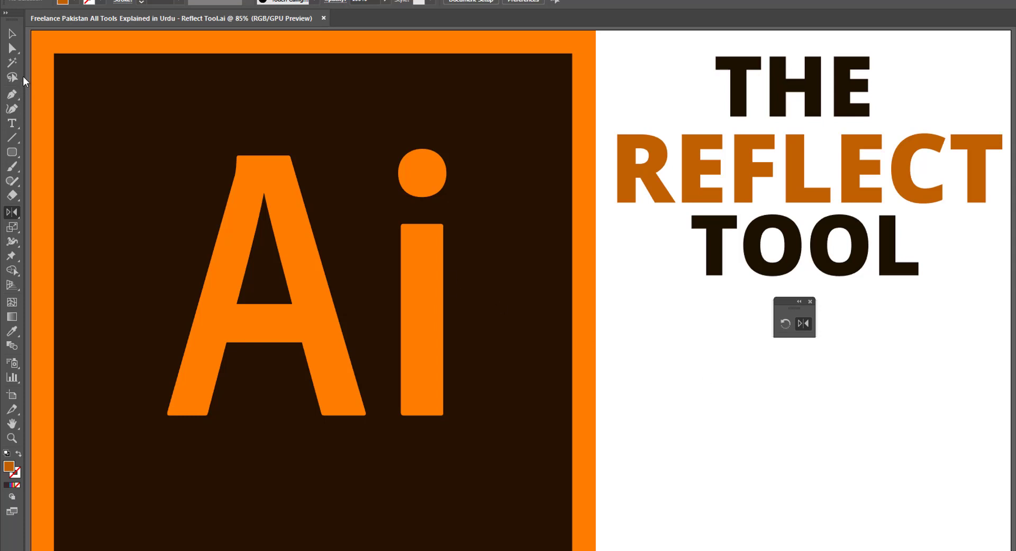
Draw a closed orange half-vase with the Pen Tool: curved left profile, straight vertical right edge.
left_click(12, 94)
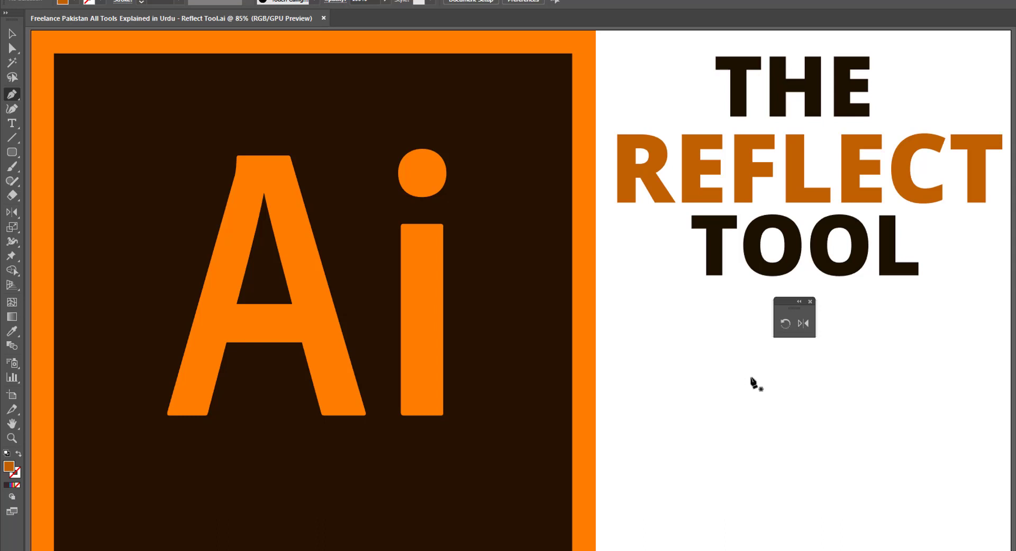
left_click(751, 376)
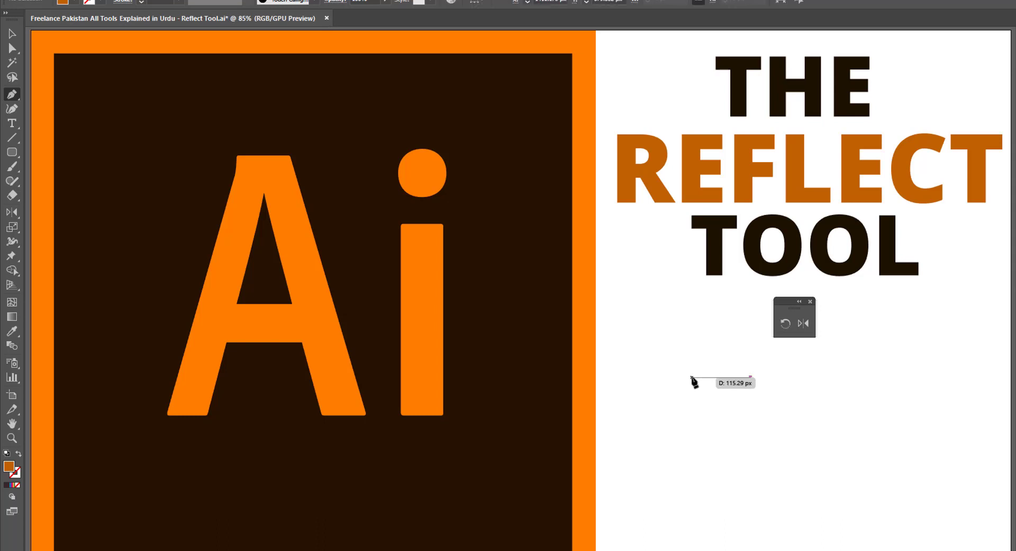
left_click(692, 377)
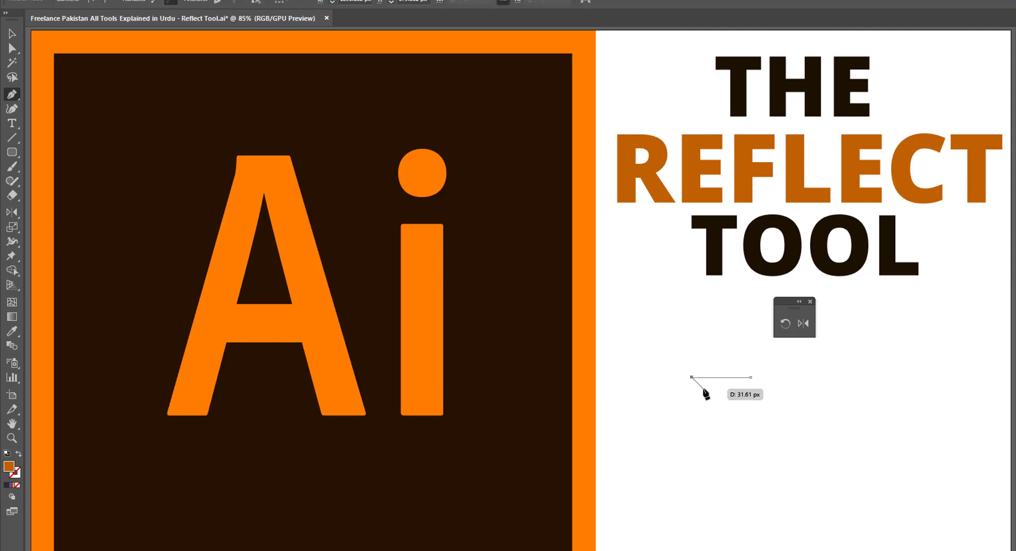
left_click(704, 389, "ctrl")
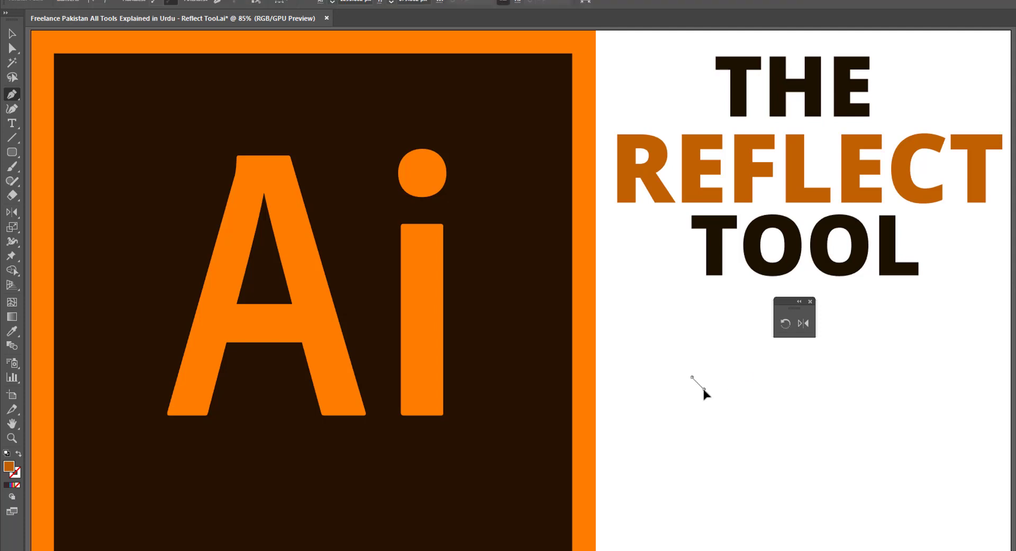
left_click(704, 390)
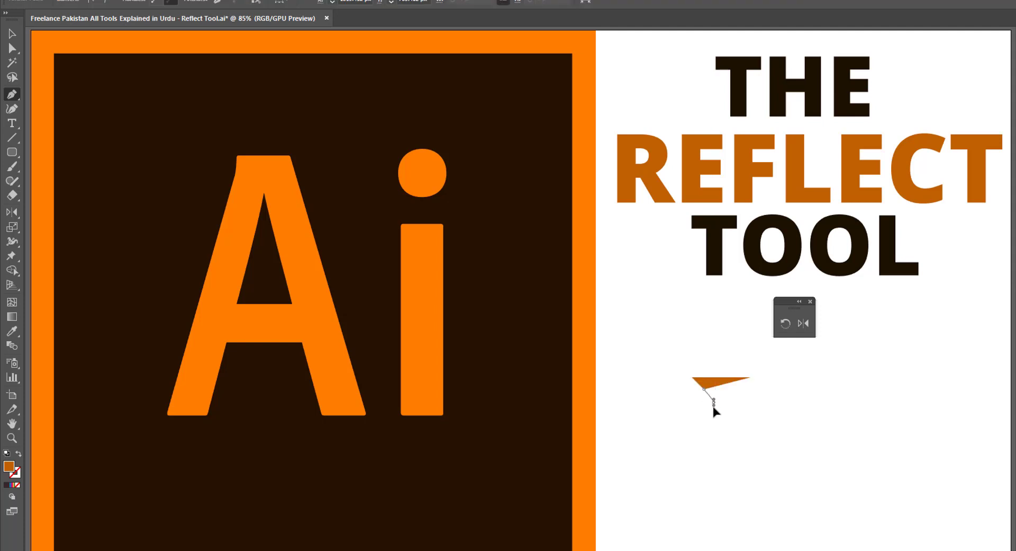
left_click(713, 402)
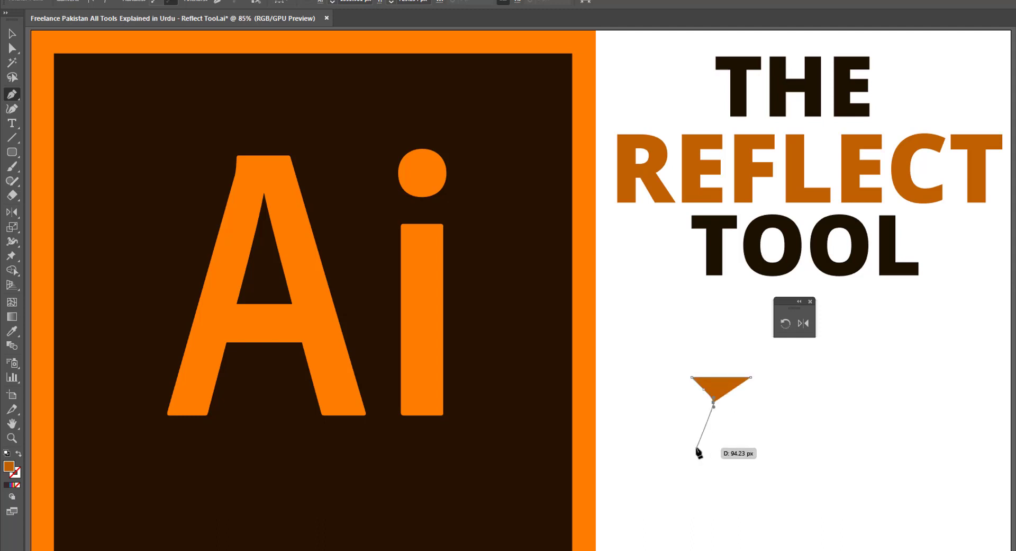
left_click(693, 469)
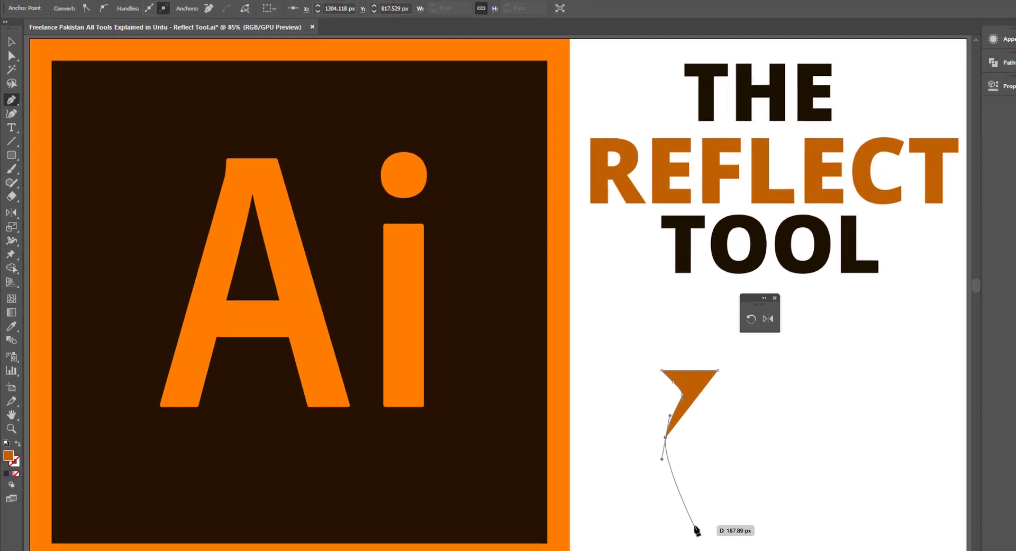
left_click_drag(682, 530, 655, 522)
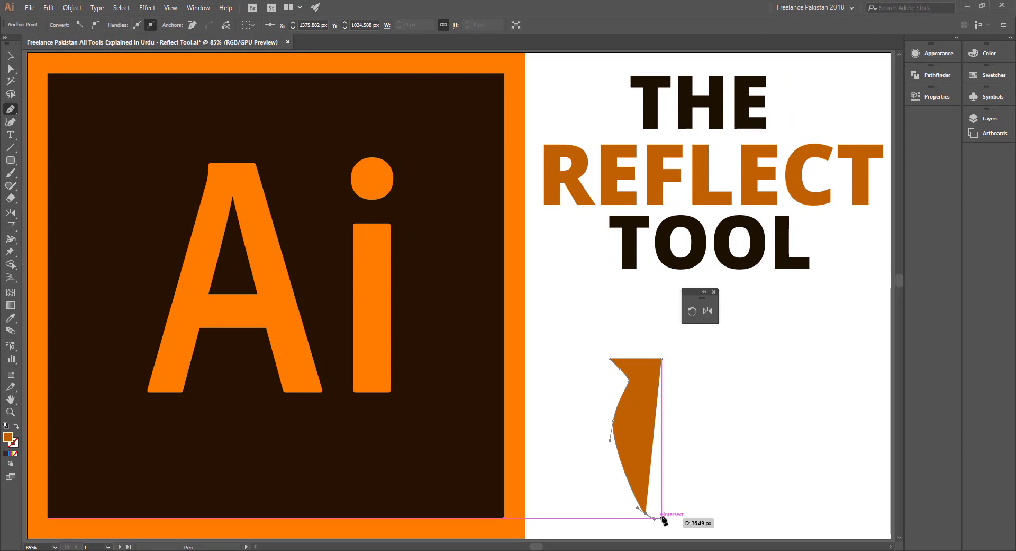
left_click(662, 518)
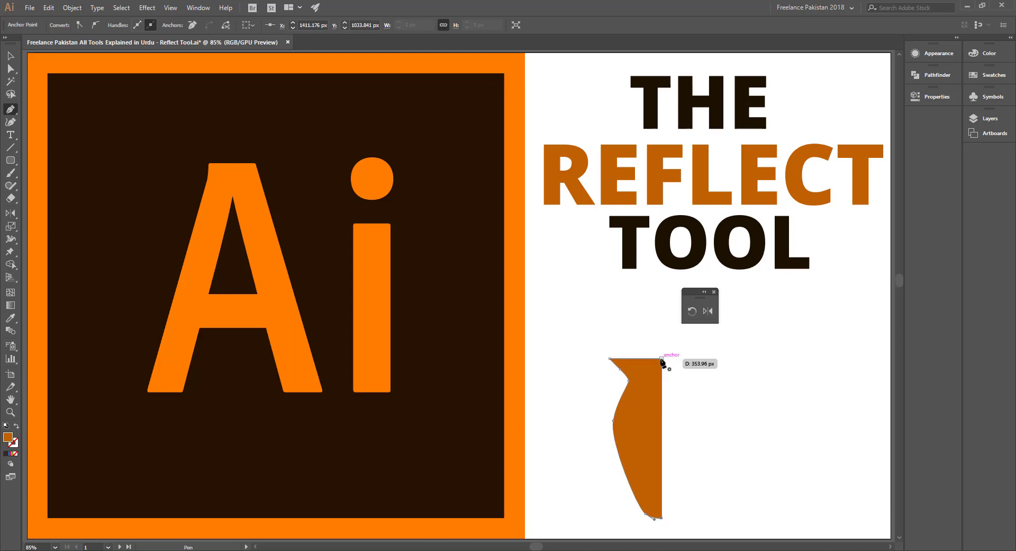
left_click(661, 359)
left_click(11, 55)
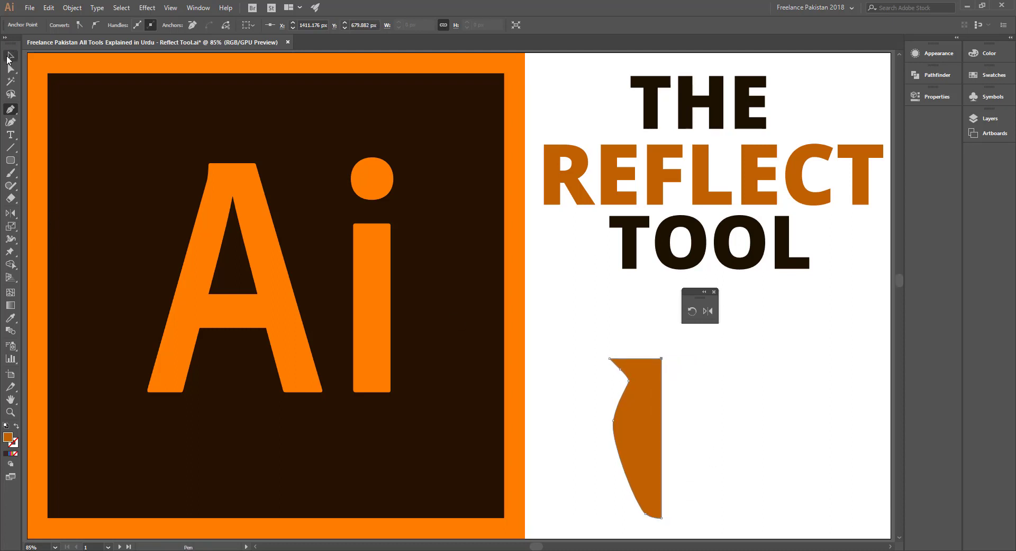
left_click(710, 408)
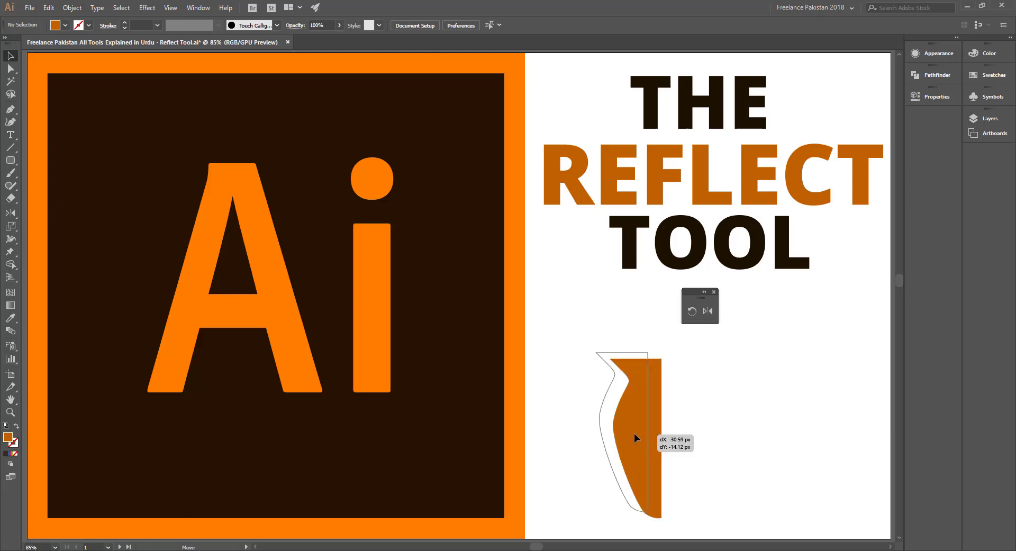
Move the half-vase up and left, then try and undo a tilted reflection.
left_click_drag(657, 445, 630, 424)
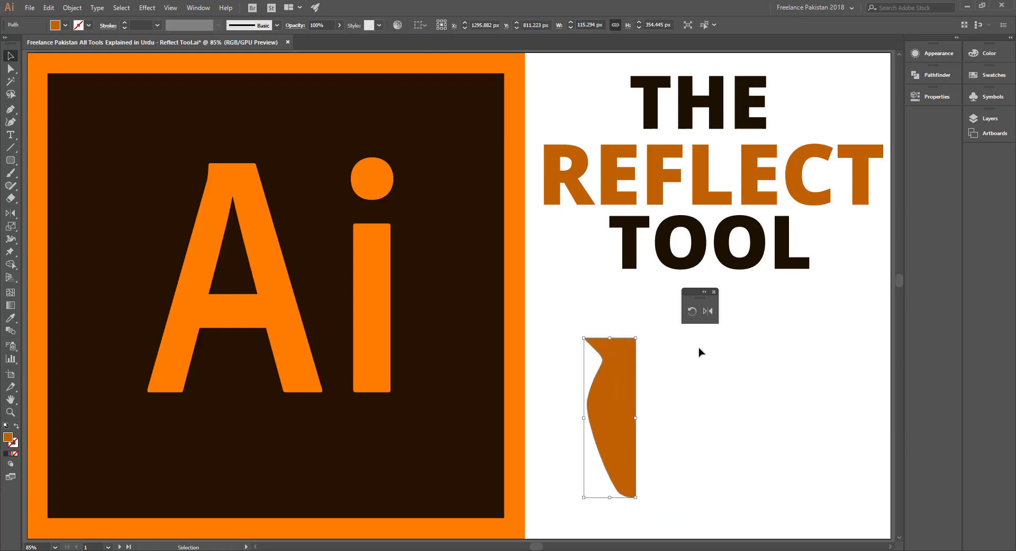
left_click(709, 311)
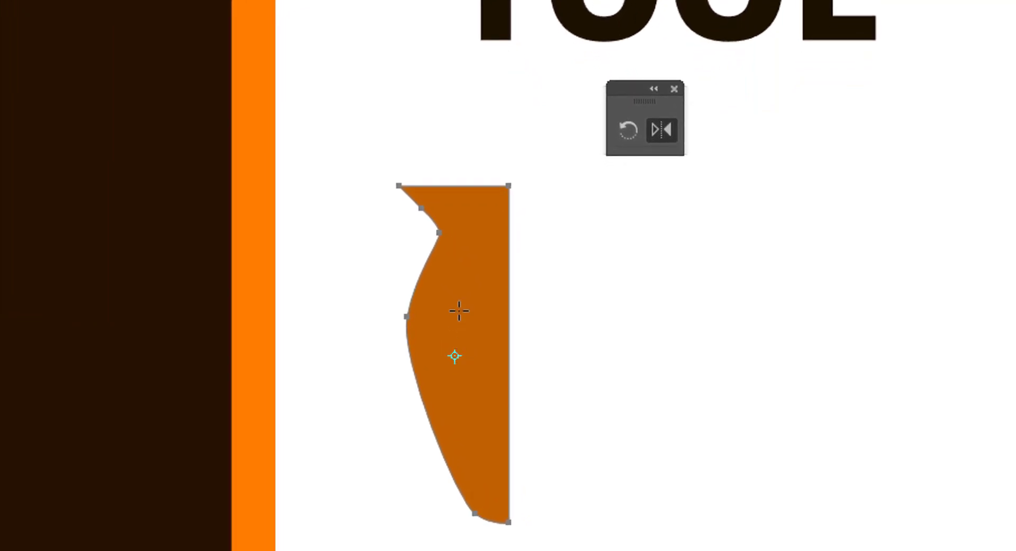
left_click_drag(459, 311, 395, 363)
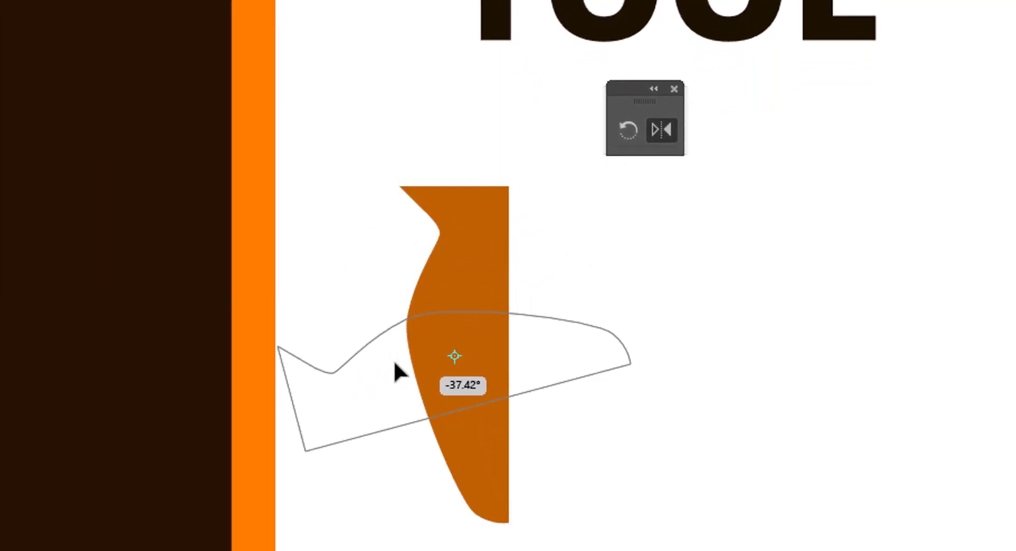
left_click_drag(395, 363, 430, 324)
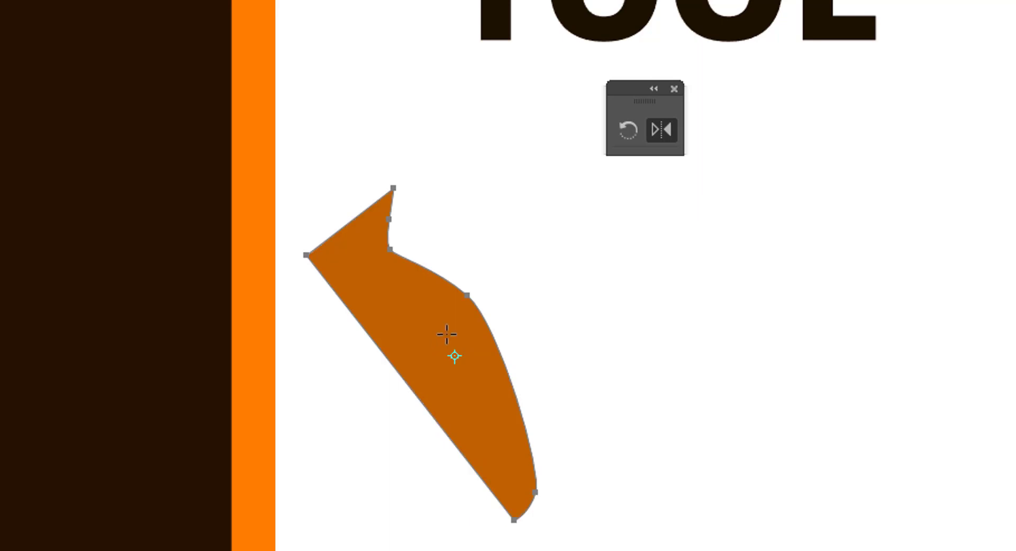
key("ctrl+z")
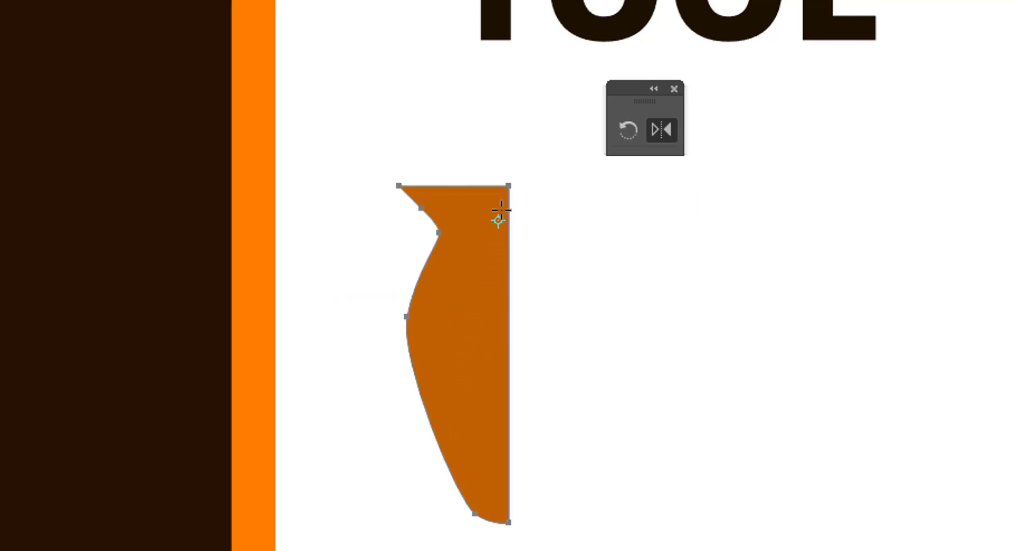
Try and undo a reflection about the top-right corner, then set the reference point at the right edge's midpoint.
left_click(508, 185)
mouse_move(483, 408)
left_mouse_down()
mouse_move(503, 119)
mouse_move(504, 319)
left_mouse_up()
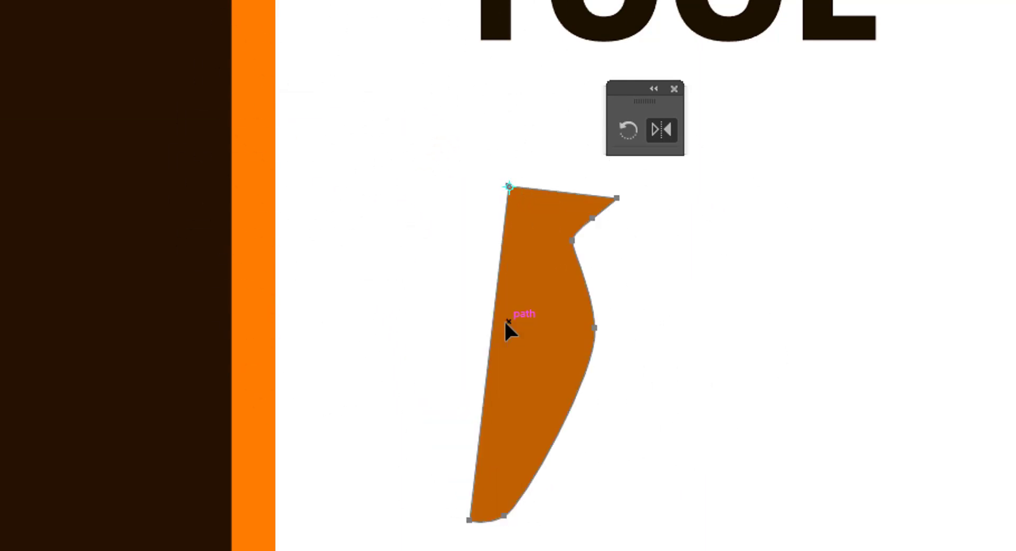
key("ctrl+z")
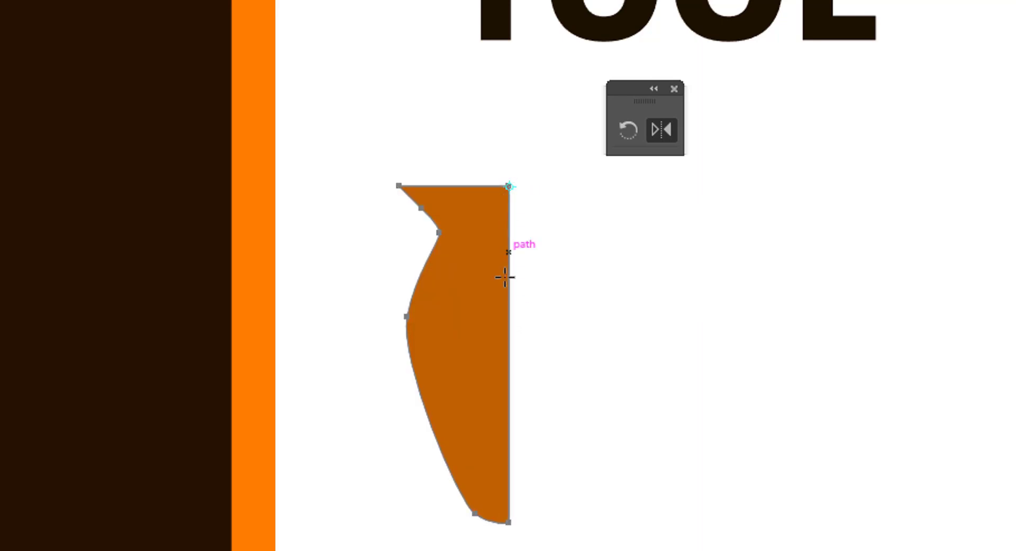
left_click(507, 323)
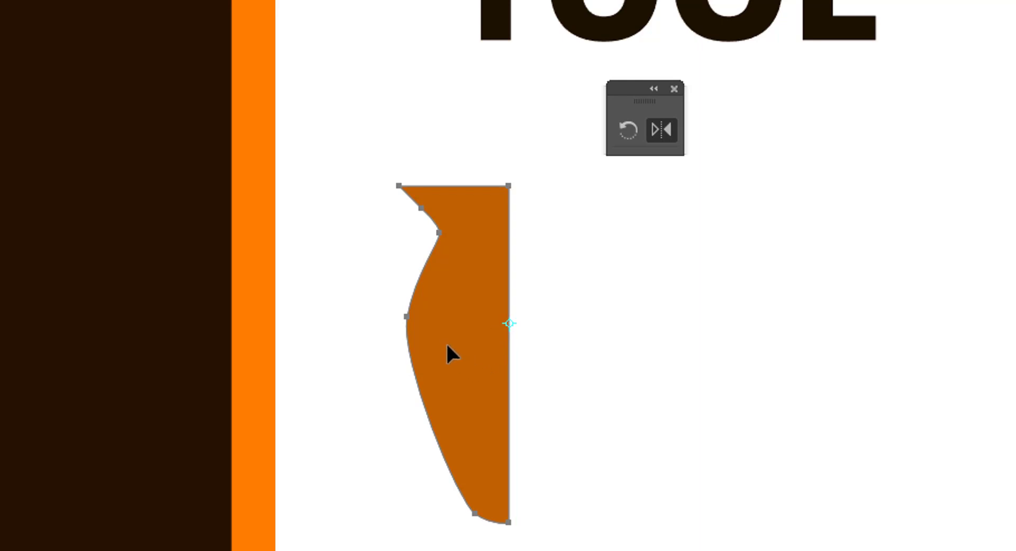
Reflect a copy of the half-vase across its straight edge to form a symmetrical vase.
mouse_move(445, 346)
left_mouse_down()
mouse_move(554, 309)
mouse_move(558, 340)
left_mouse_up()
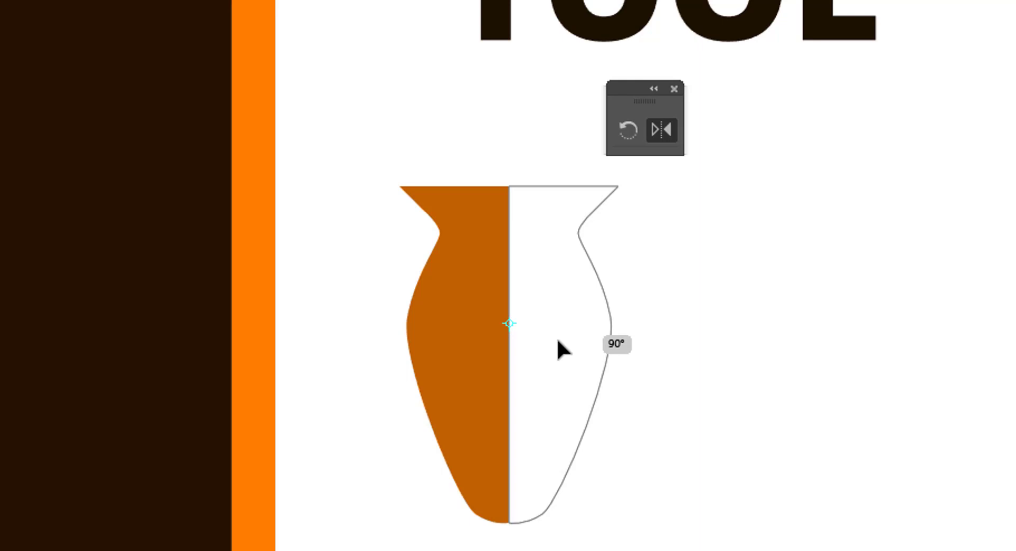
left_click(558, 341)
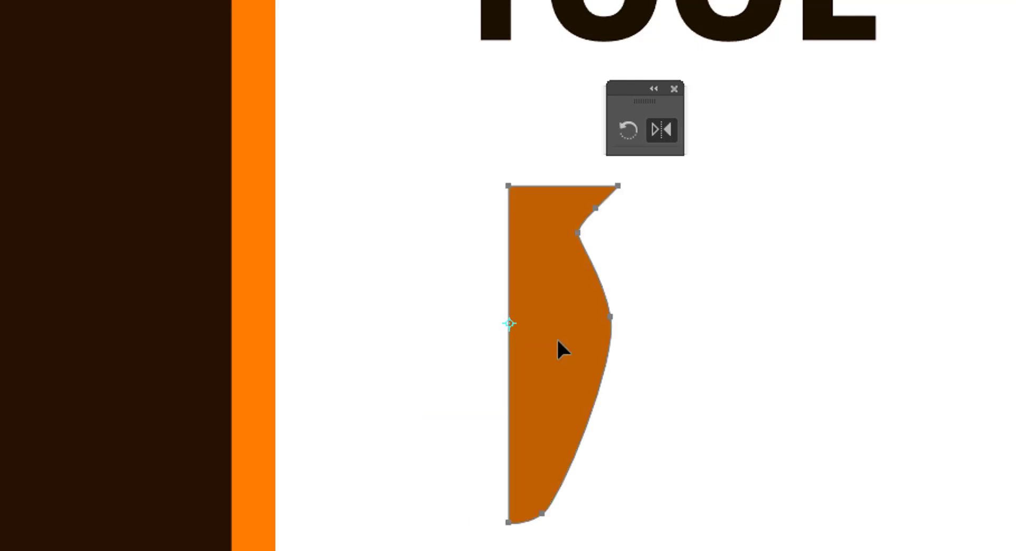
key("ctrl+z")
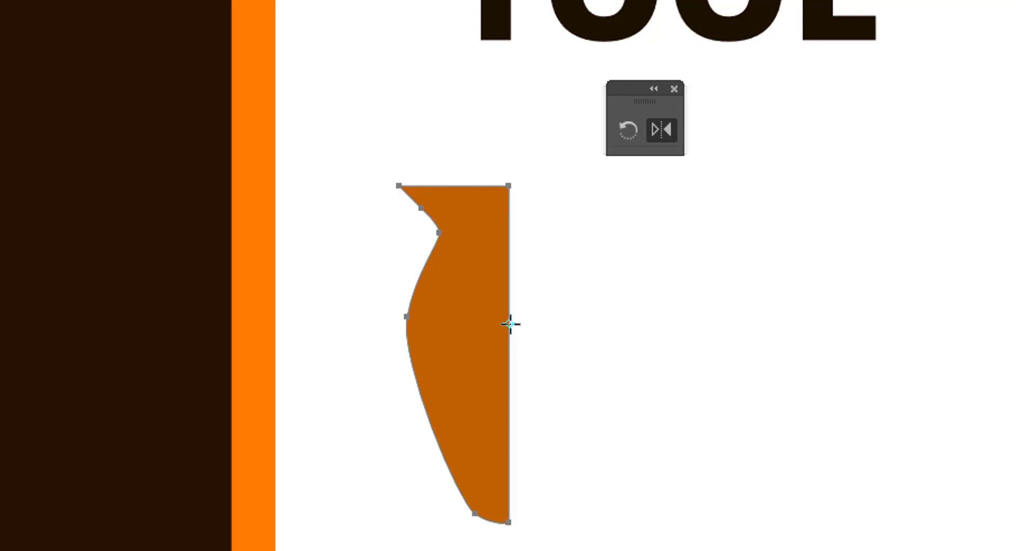
left_click_drag(436, 297, 540, 330)
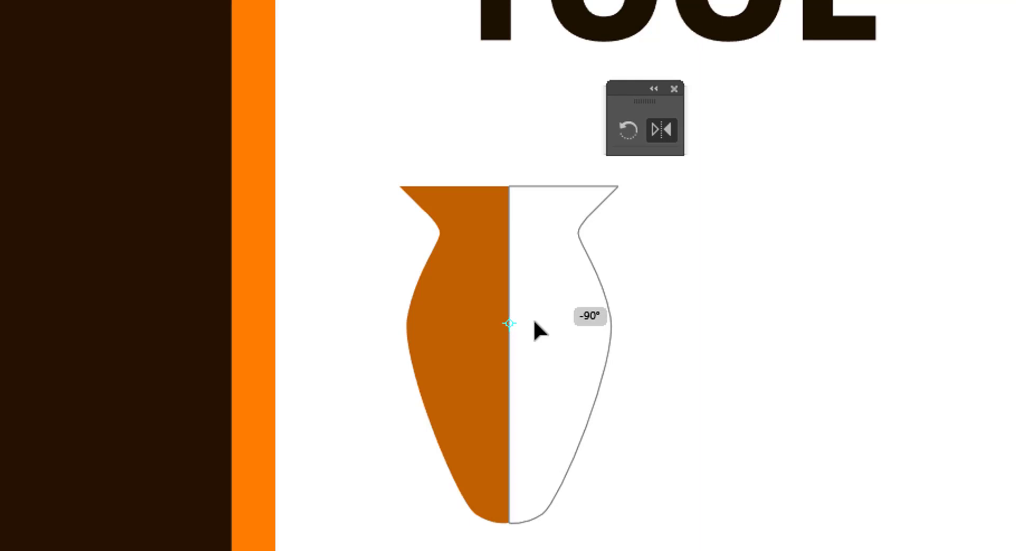
left_click_drag(534, 319, 535, 326)
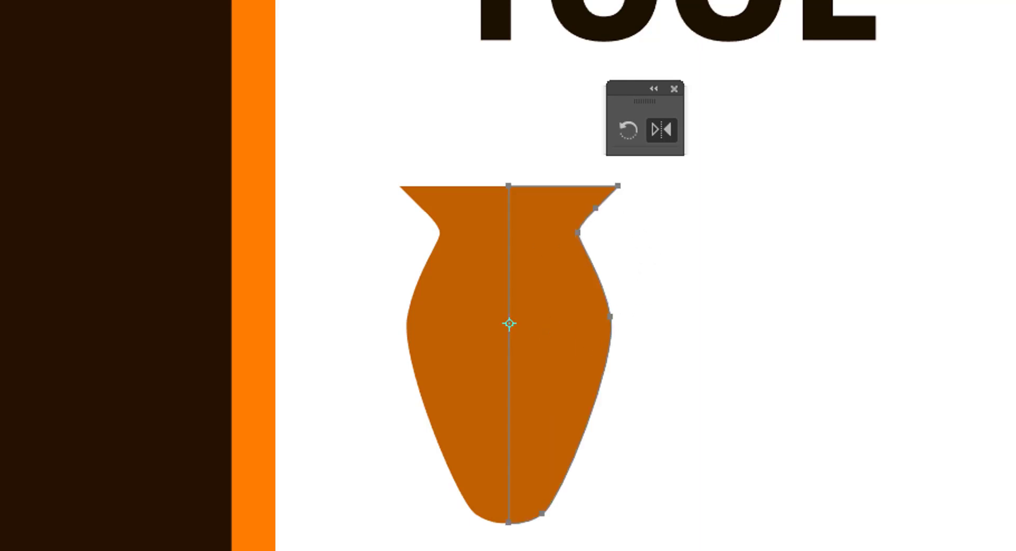
key("v")
left_click(693, 297)
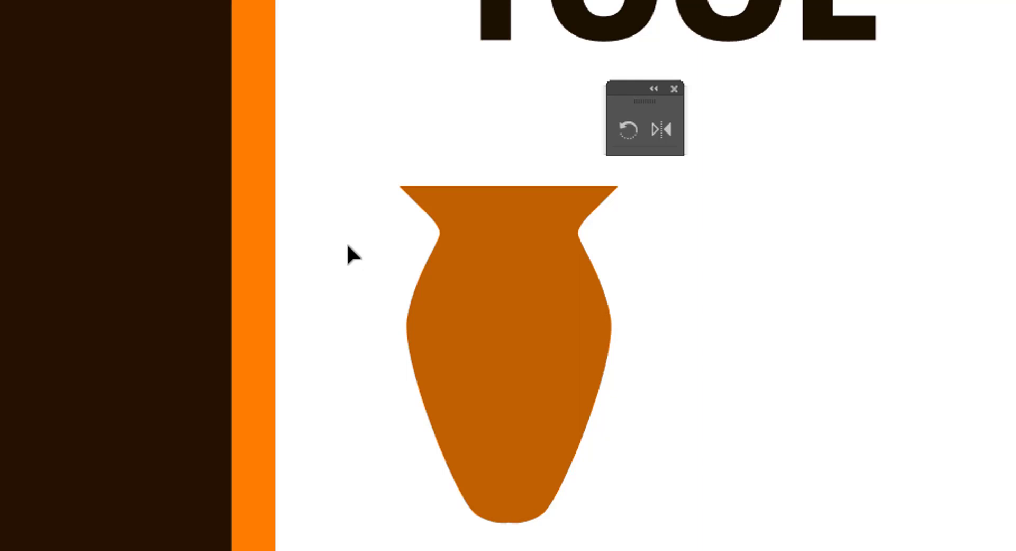
Zoom in on the vase, then zoom back out to the REFLECT TOOL title artboard.
key("z")
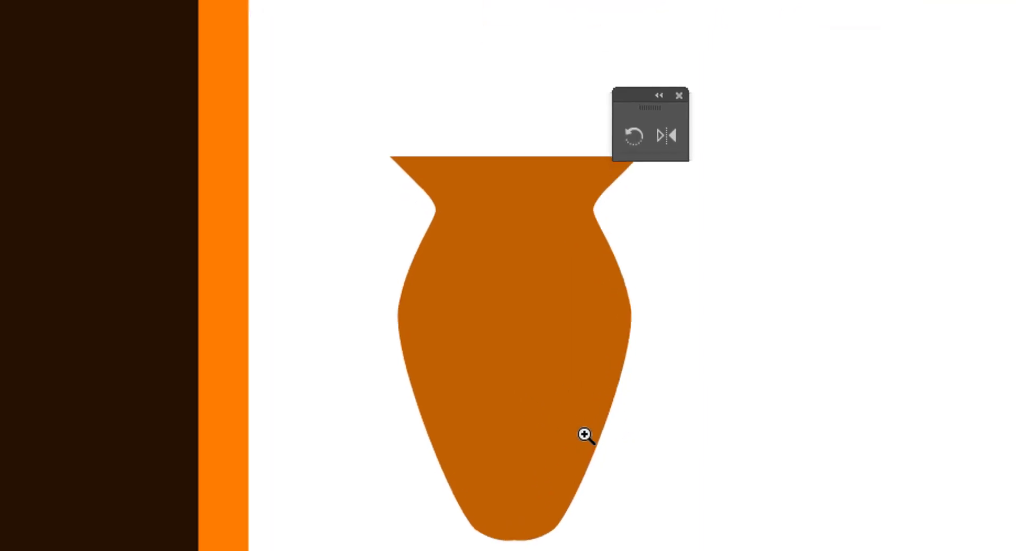
left_click_drag(577, 418, 686, 441)
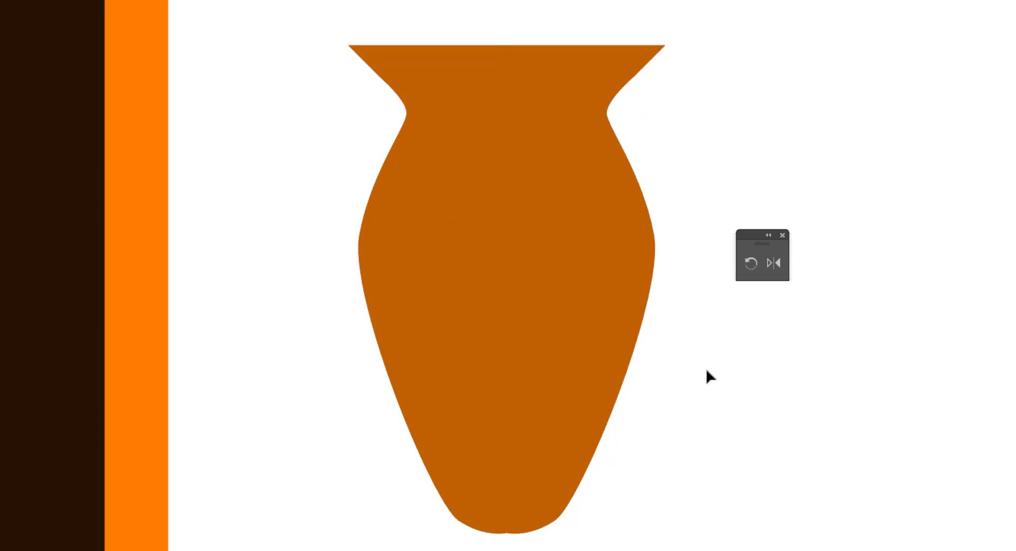
key("z")
mouse_move(715, 396)
left_mouse_down()
mouse_move(555, 350)
mouse_move(797, 430)
left_mouse_up()
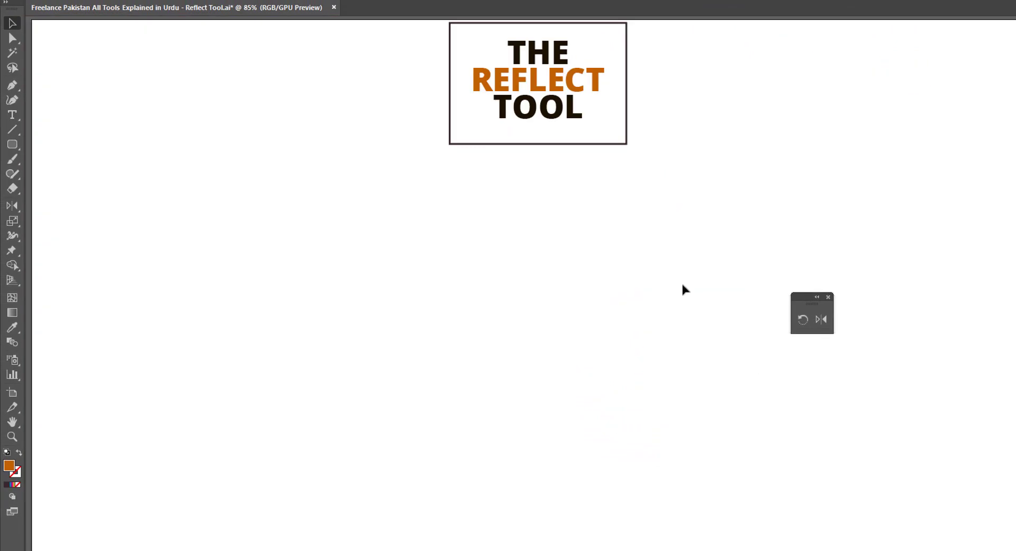
Draw an orange five-point star with radii of 25 px and 50 px using the Star tool.
left_click_drag(810, 306, 678, 79)
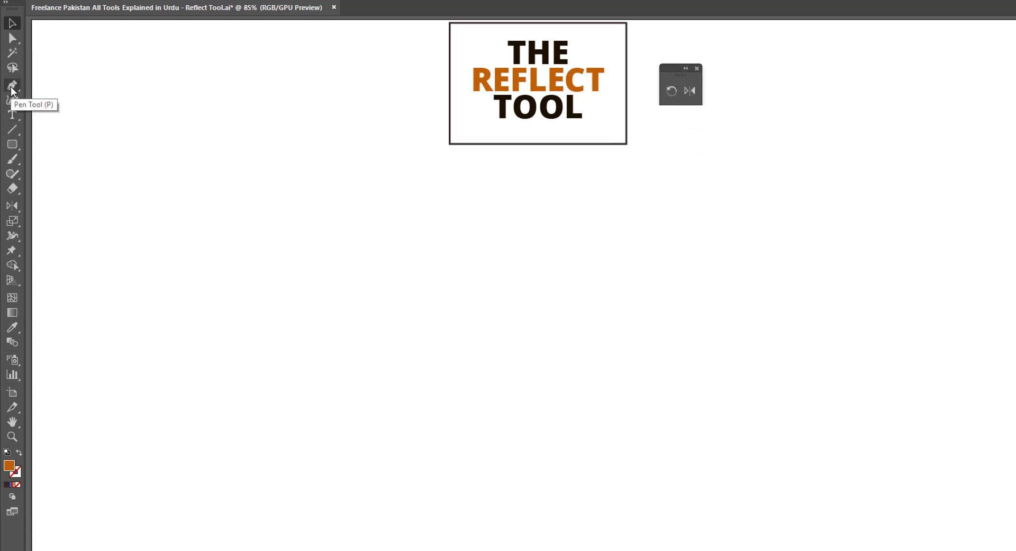
left_click(14, 143)
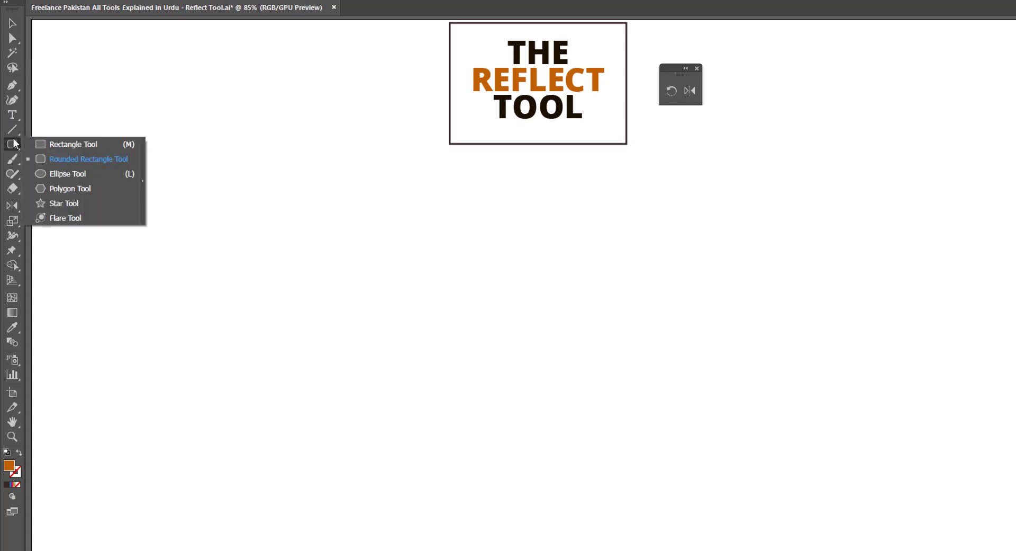
left_click(60, 204)
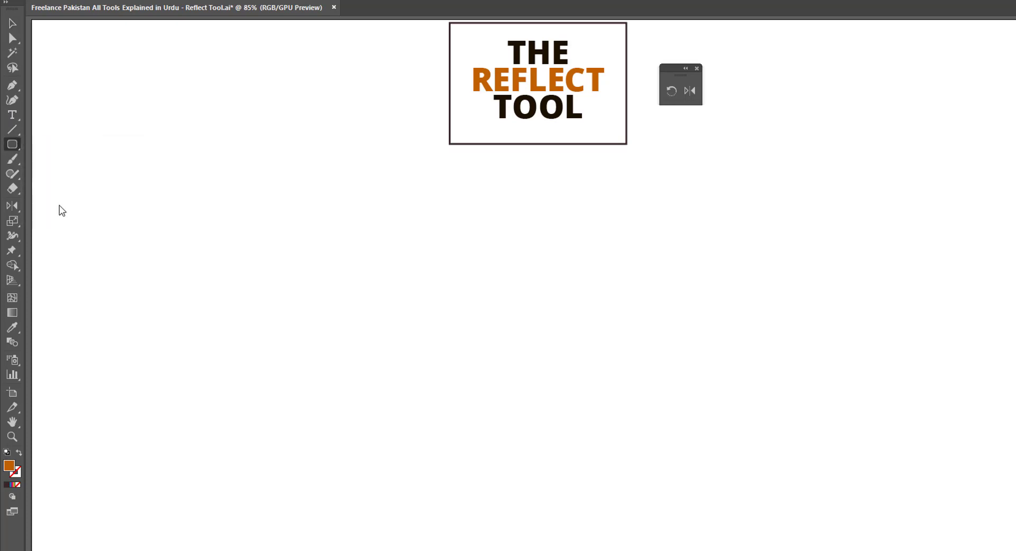
left_click(342, 296)
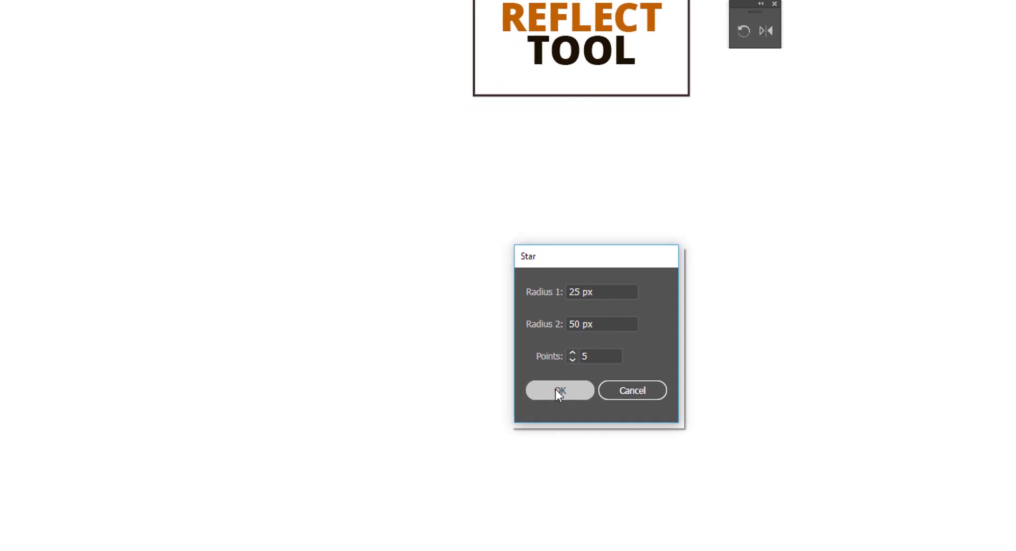
left_click(520, 386)
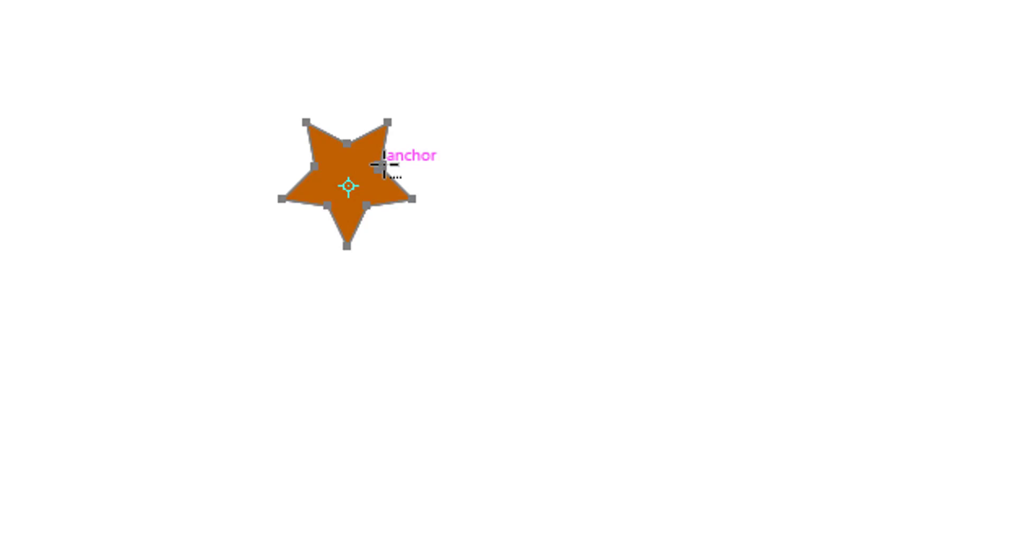
Alt-click a star point with the Reflect tool to open the Reflect dialog (Angle -90°, Preview on).
left_click(383, 165, "alt")
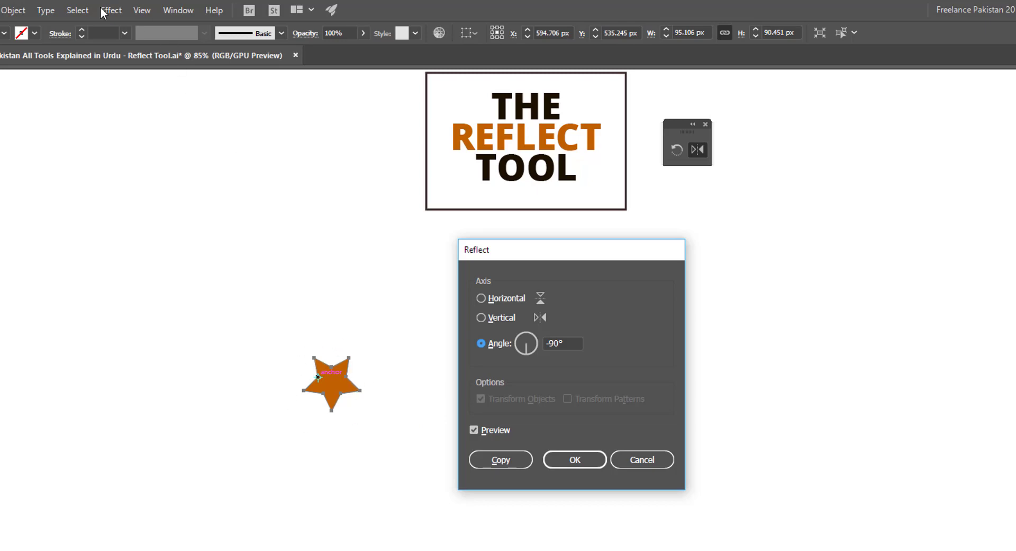
In the Reflect dialog, compare Horizontal and Vertical axes, then Copy the star across the Vertical axis.
left_click(474, 430)
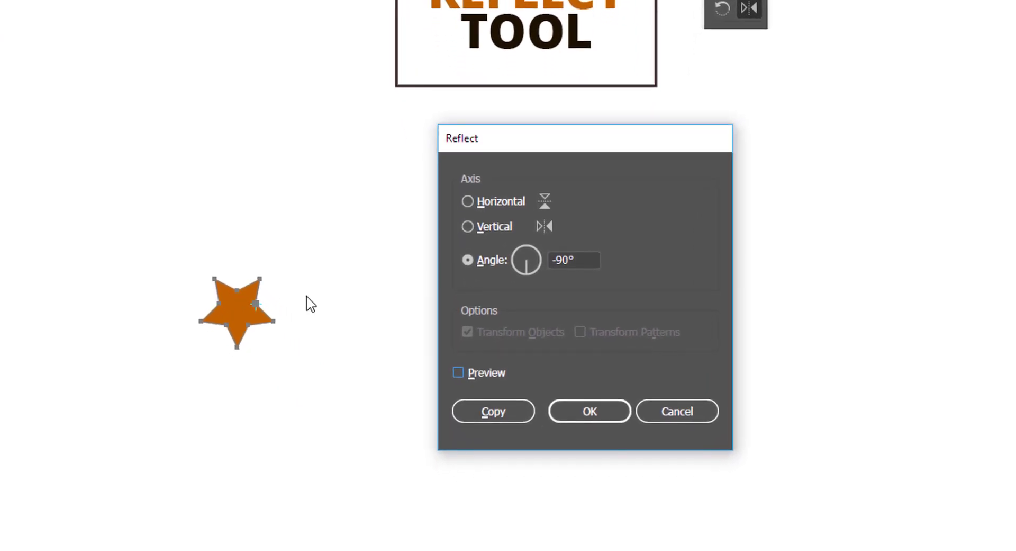
left_click(452, 347)
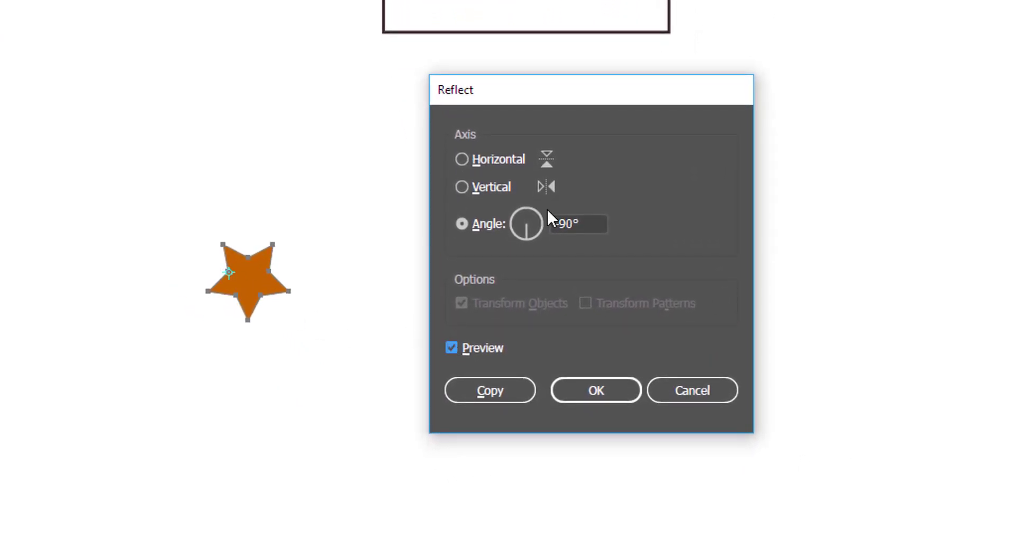
left_click(460, 187)
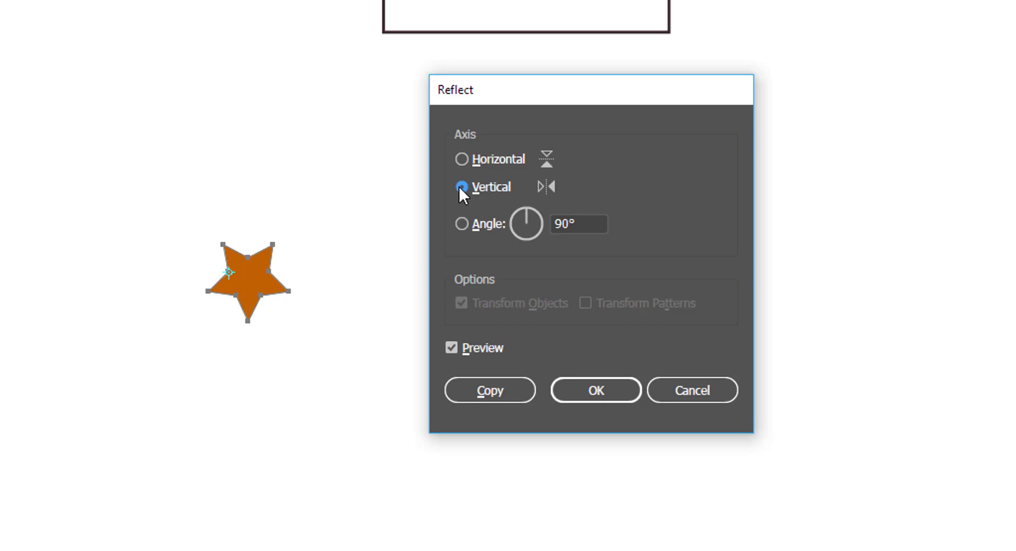
left_click(465, 157)
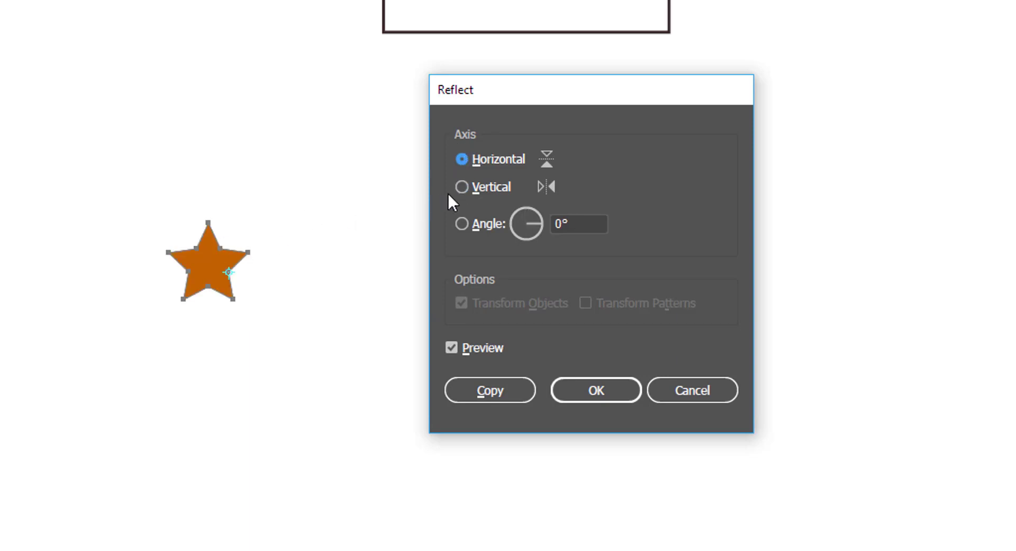
left_click(459, 184)
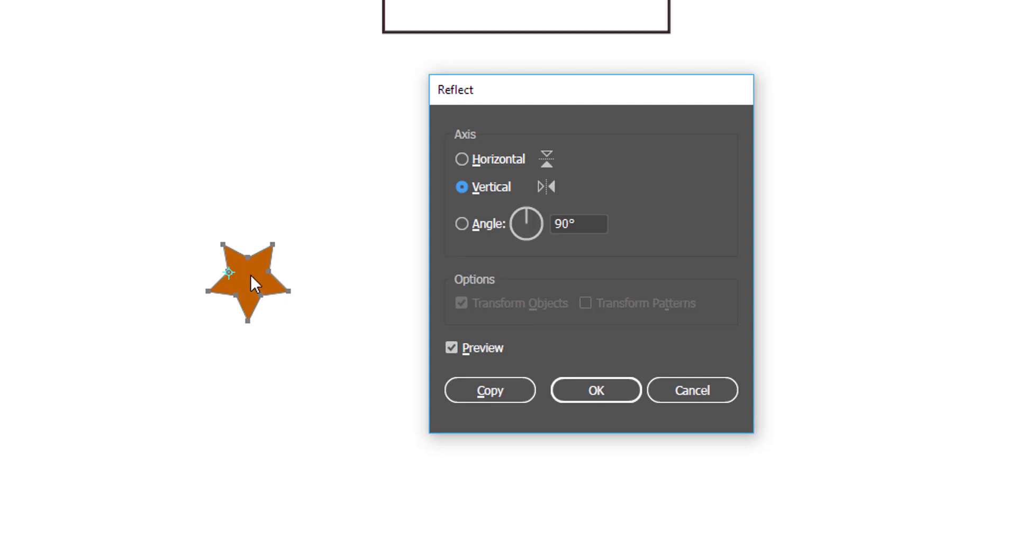
left_click(499, 391)
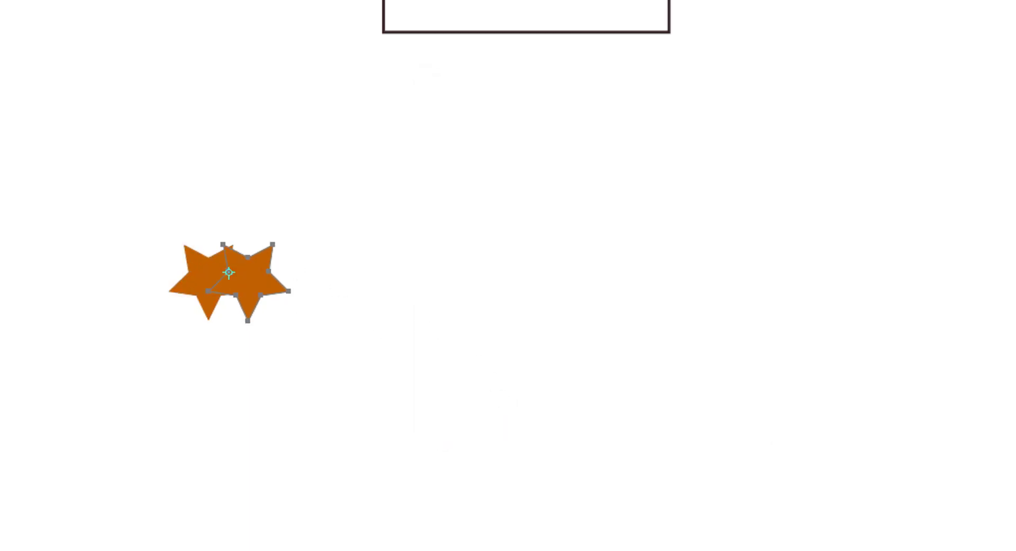
Select both stars and scale them up to several times their size.
key("v")
key("ctrl+a")
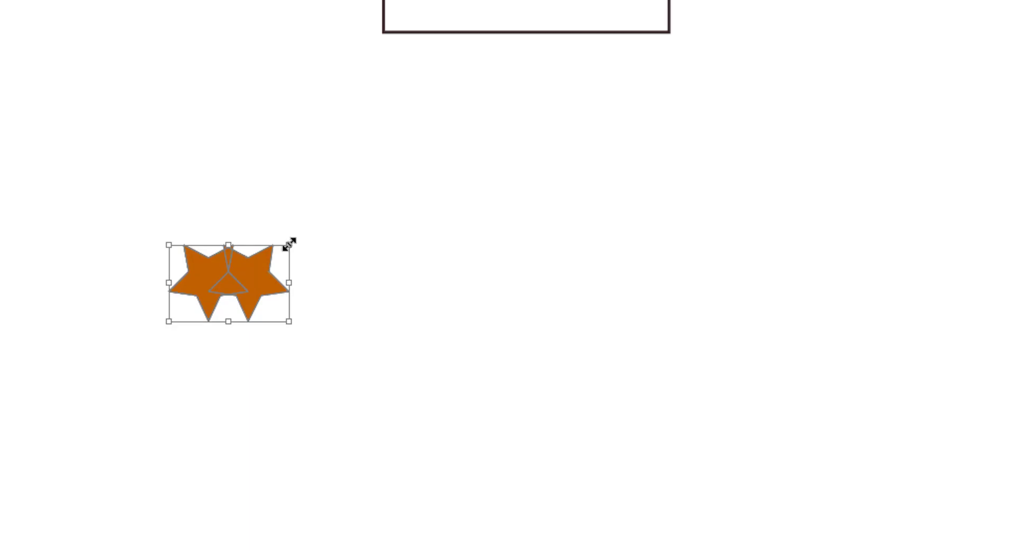
left_click_drag(288, 243, 466, 161)
left_click(685, 285)
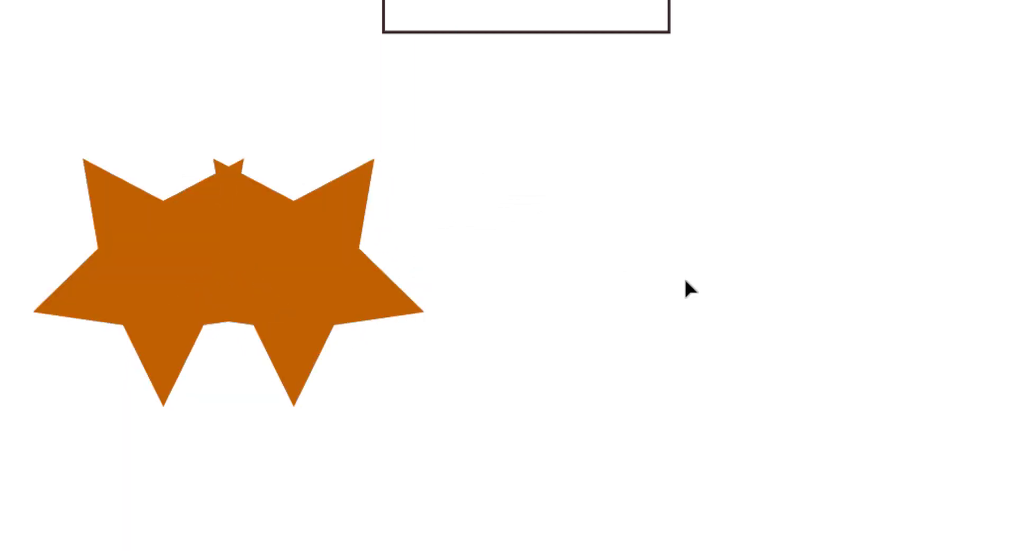
Swap both stars' fill and stroke so they become orange outlines with no fill.
left_click(141, 254)
left_click_drag(223, 37, 699, 254)
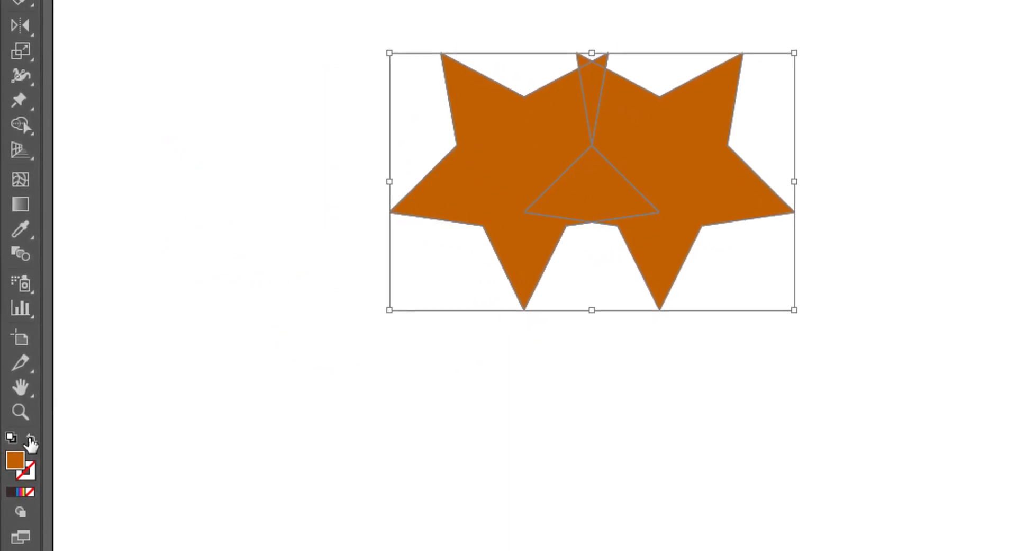
left_click(32, 436)
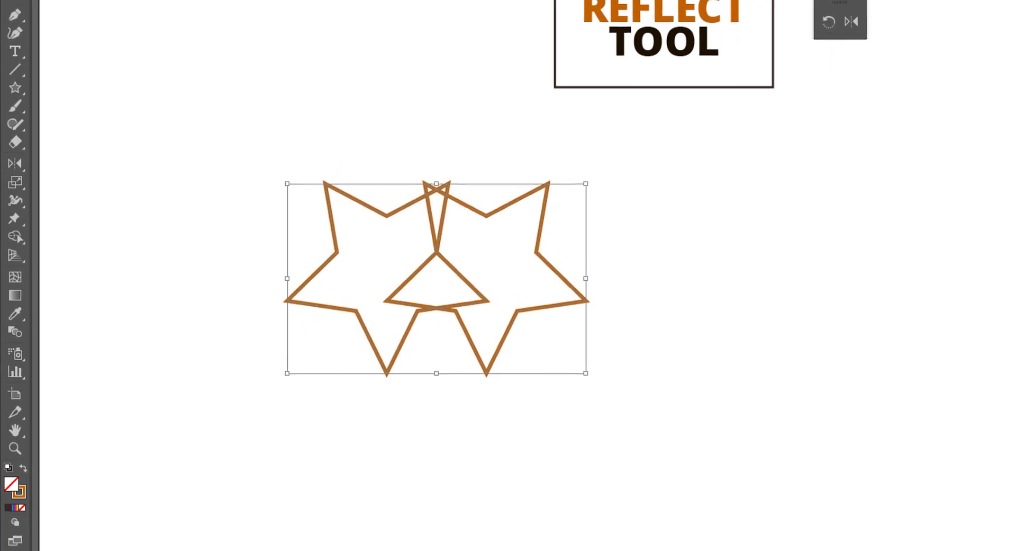
left_click(483, 412)
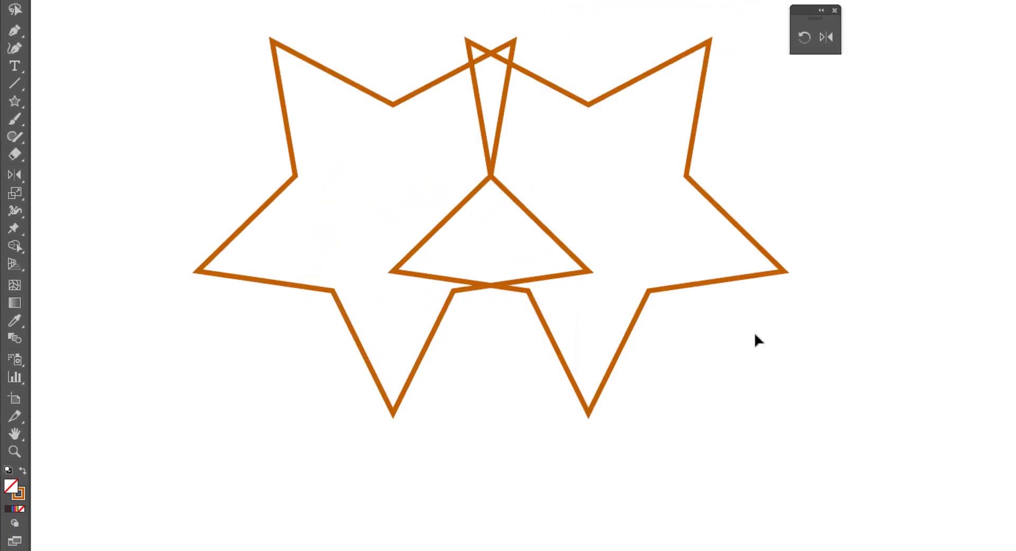
scroll(757, 339, "up", 3)
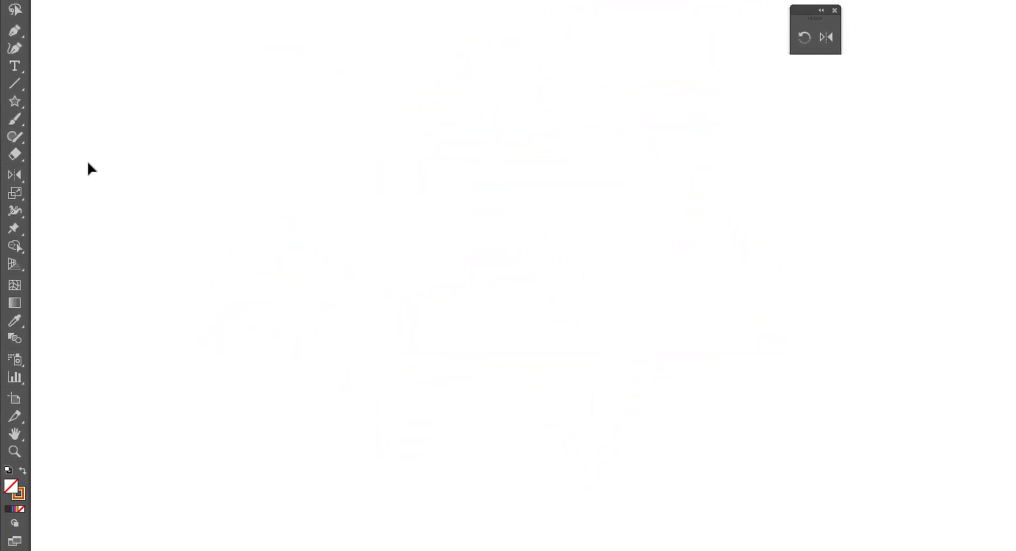
Draw an orange-outlined square and reflect a Horizontal-axis copy from its bottom-right corner.
left_click_drag(20, 100, 55, 100)
mouse_move(278, 173)
left_mouse_down()
mouse_move(315, 217)
mouse_move(390, 268)
left_mouse_up()
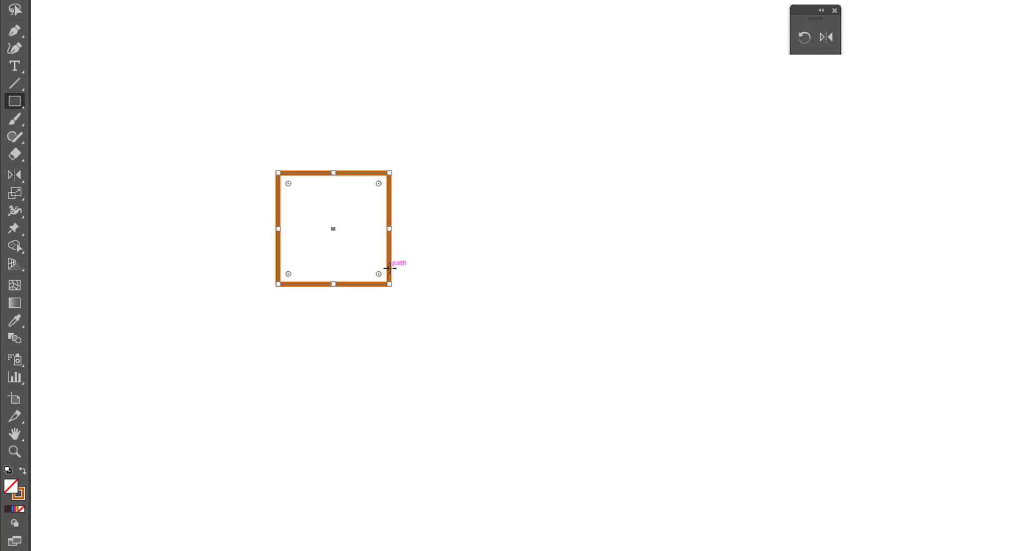
key("o")
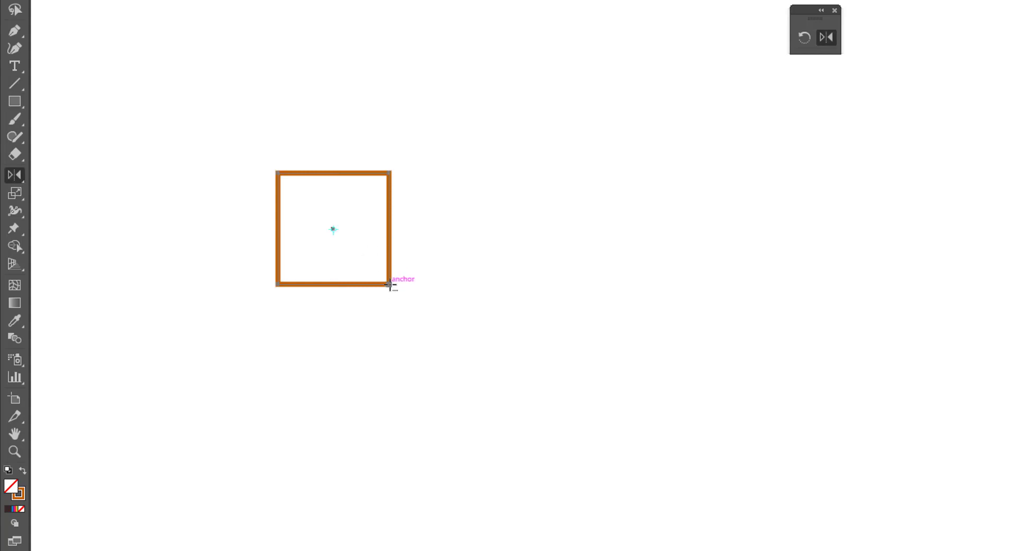
left_click(390, 285, "alt")
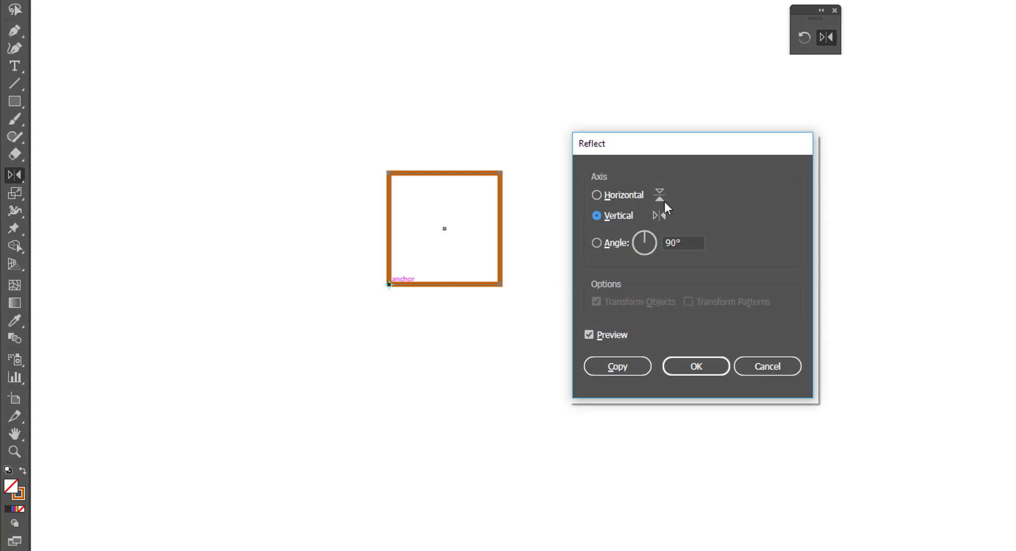
left_click(597, 195)
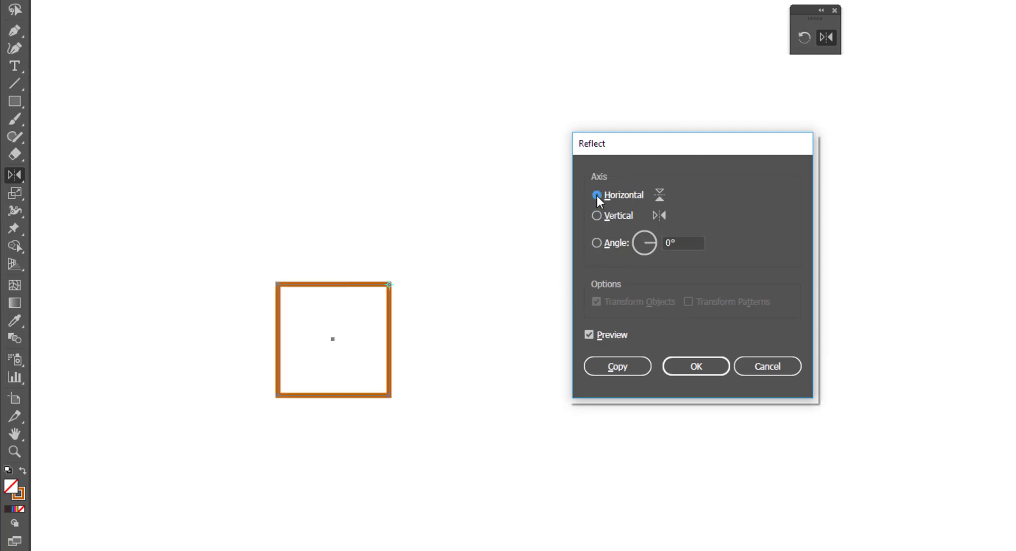
left_click(618, 366)
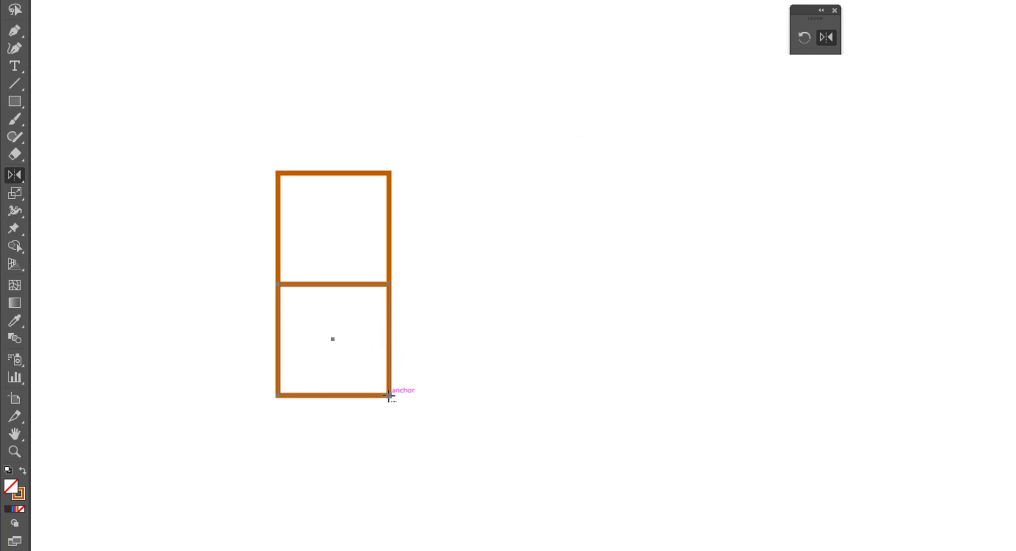
Add reflected copies from the lower square's corner (Vertical axis) and the top-left corner, forming the L plus a left square.
left_click(390, 395, "alt")
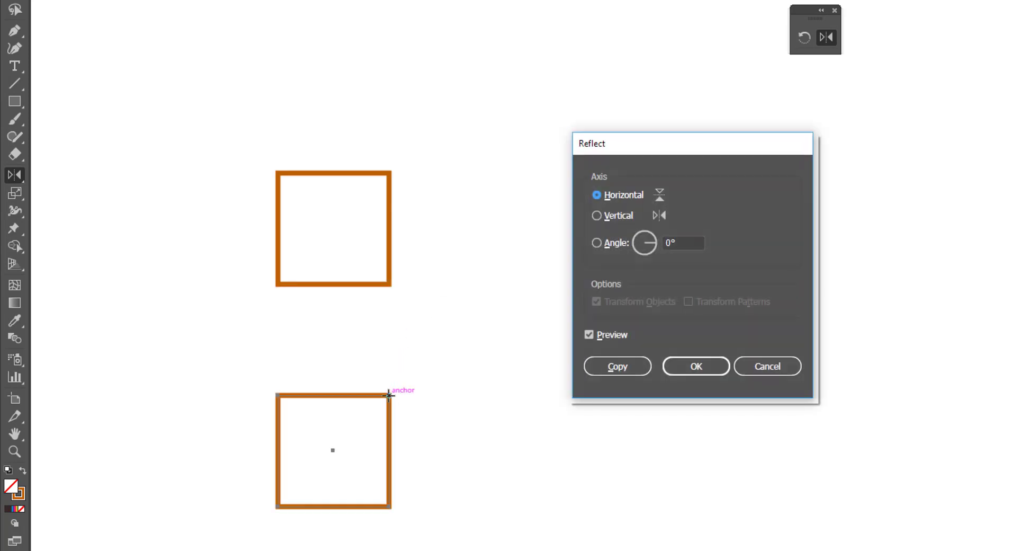
left_click(597, 215)
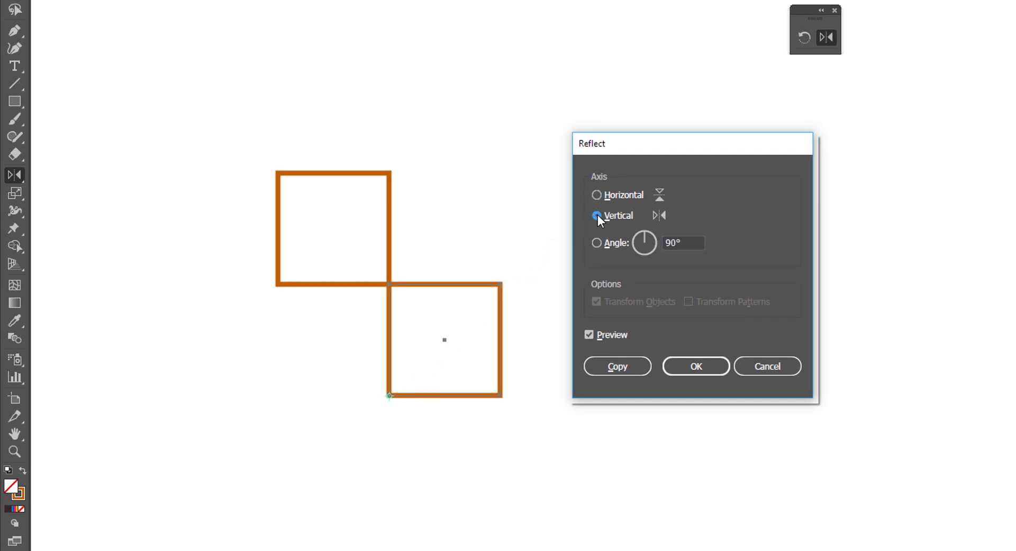
left_click(607, 366)
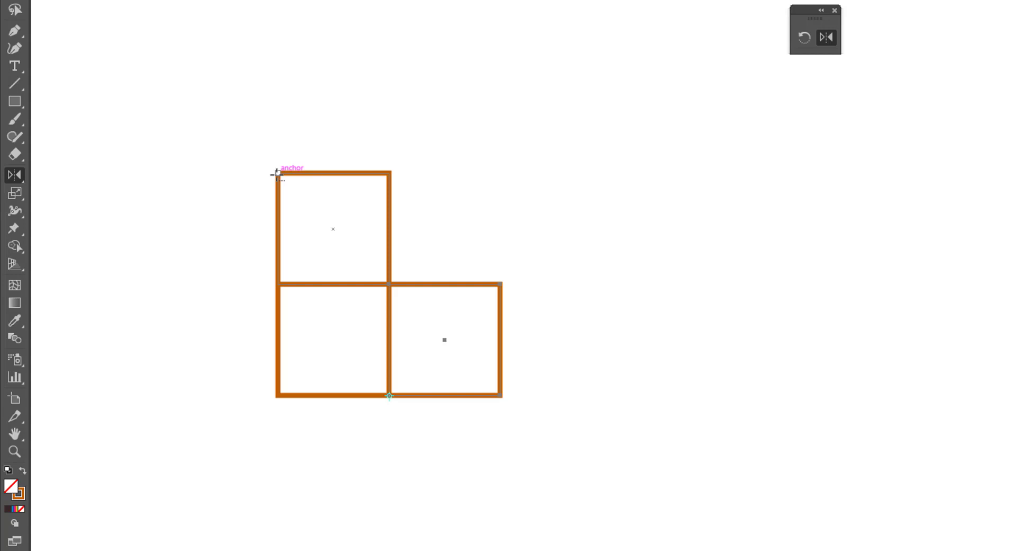
left_click(276, 174, "alt")
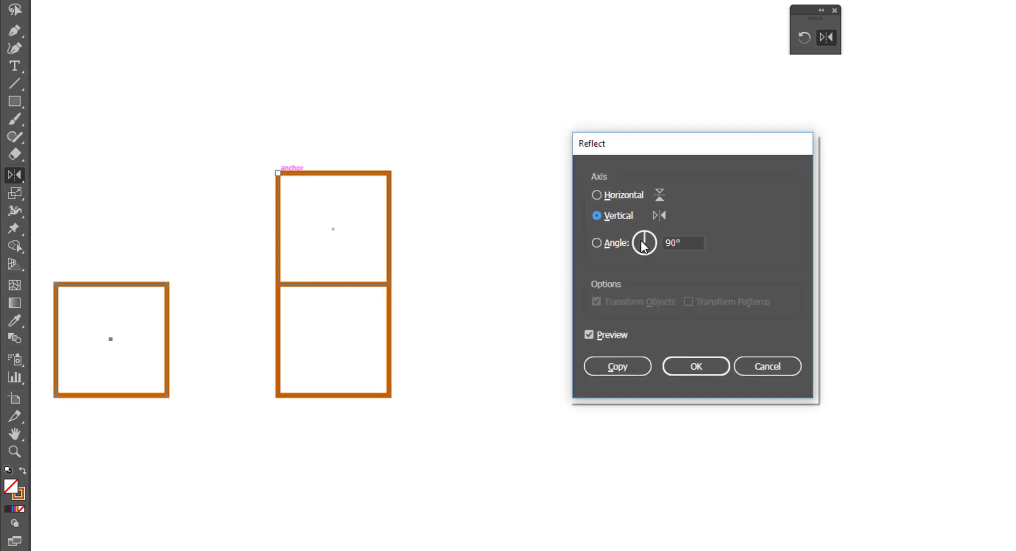
left_click(617, 367)
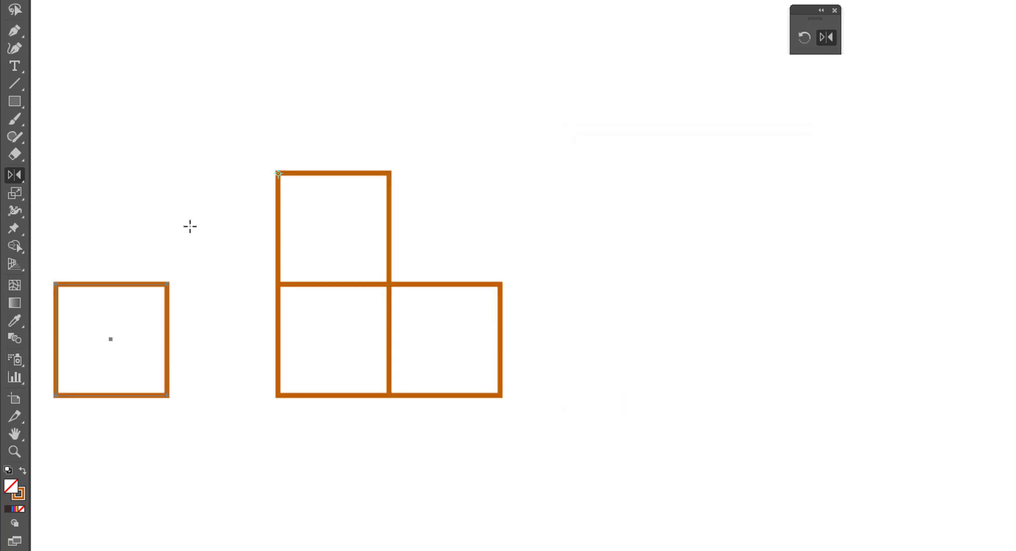
Move the loose square to the left end of the bottom row, forming a T.
key("v")
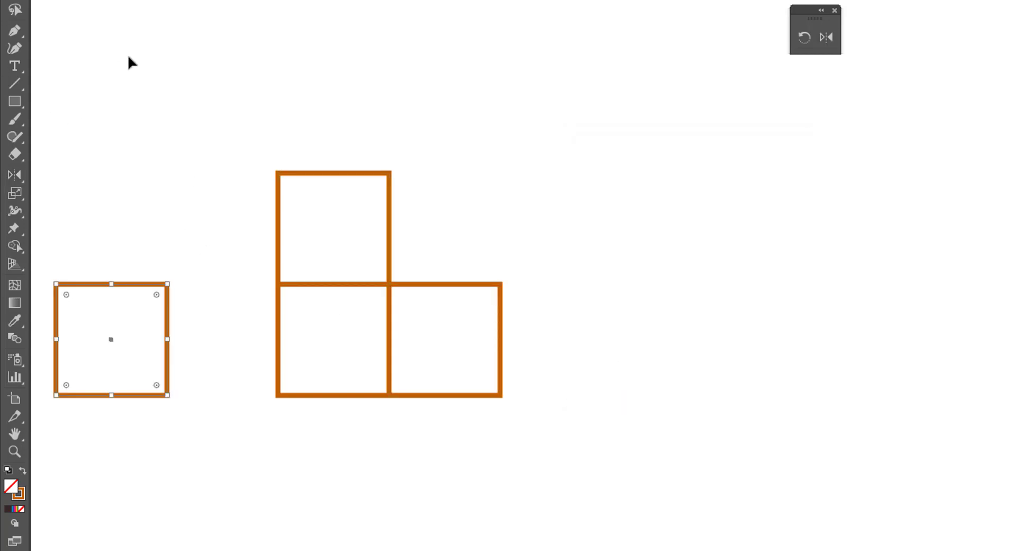
left_click(128, 55)
left_click_drag(171, 348, 280, 343)
Try a freehand rotated reflection of all four squares, then undo it.
left_click_drag(134, 138, 555, 459)
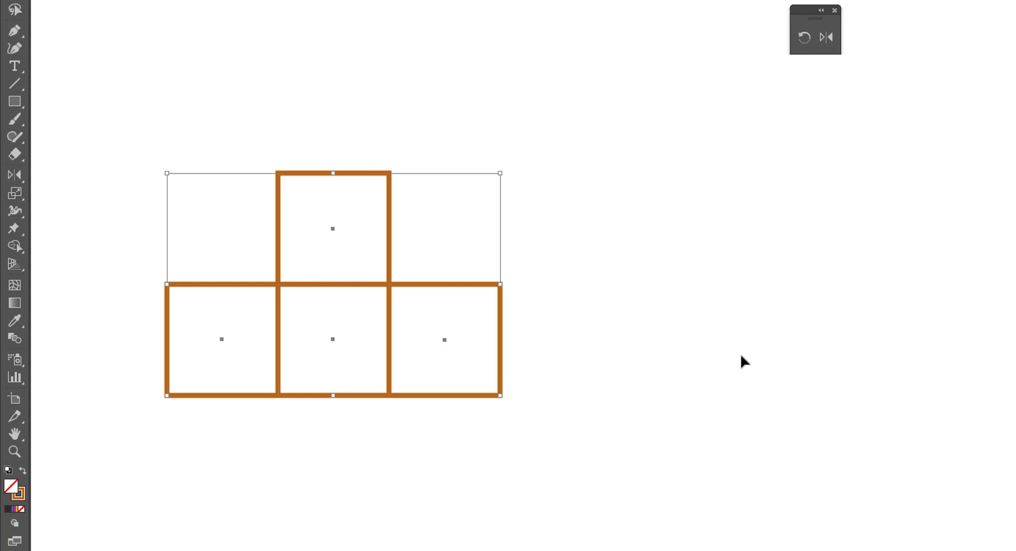
key("o")
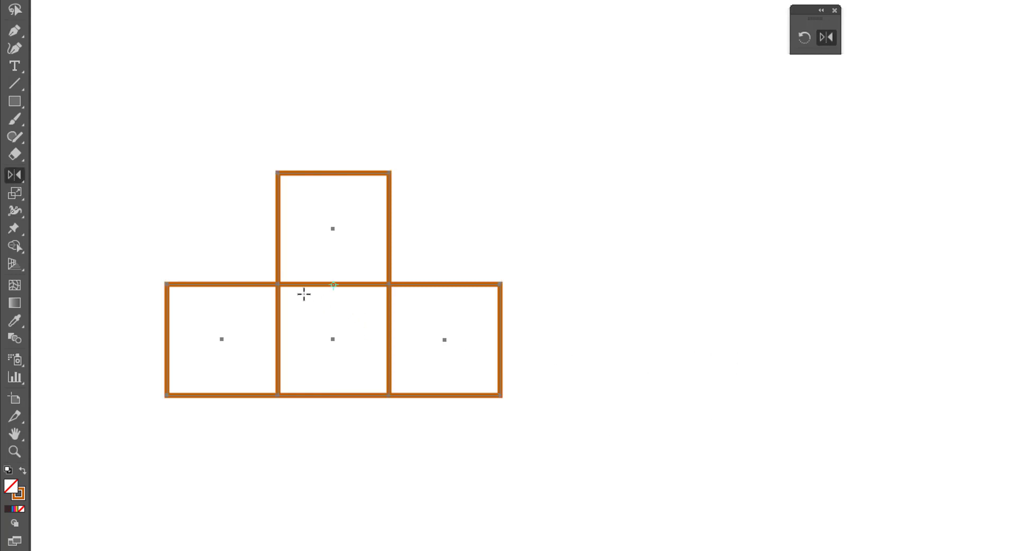
left_click_drag(486, 309, 385, 369)
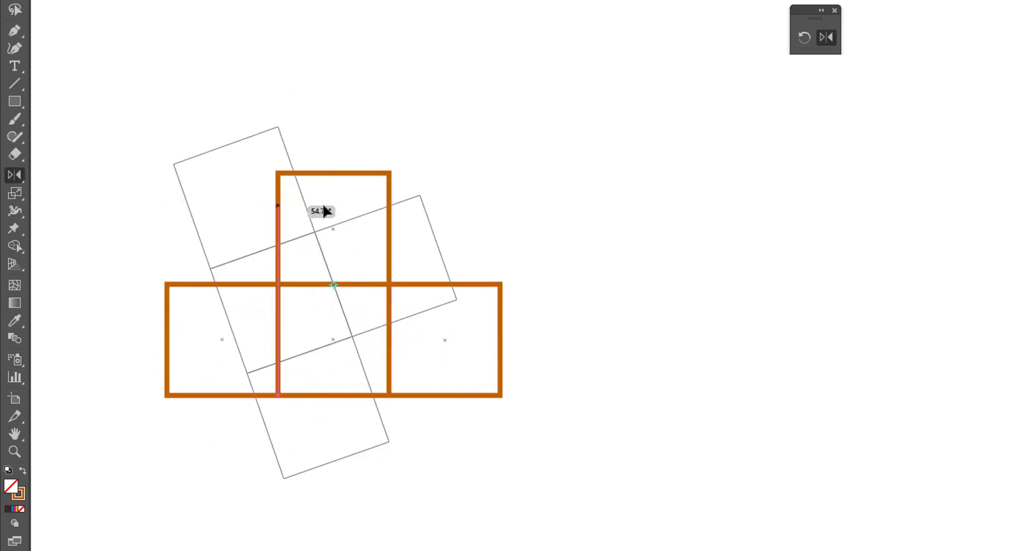
left_click_drag(385, 367, 345, 243)
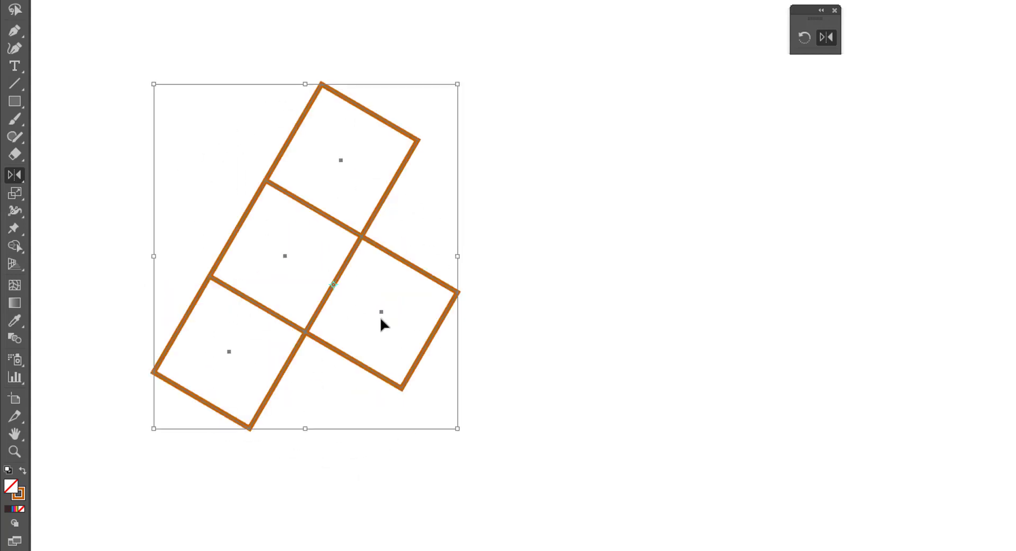
key("ctrl+z")
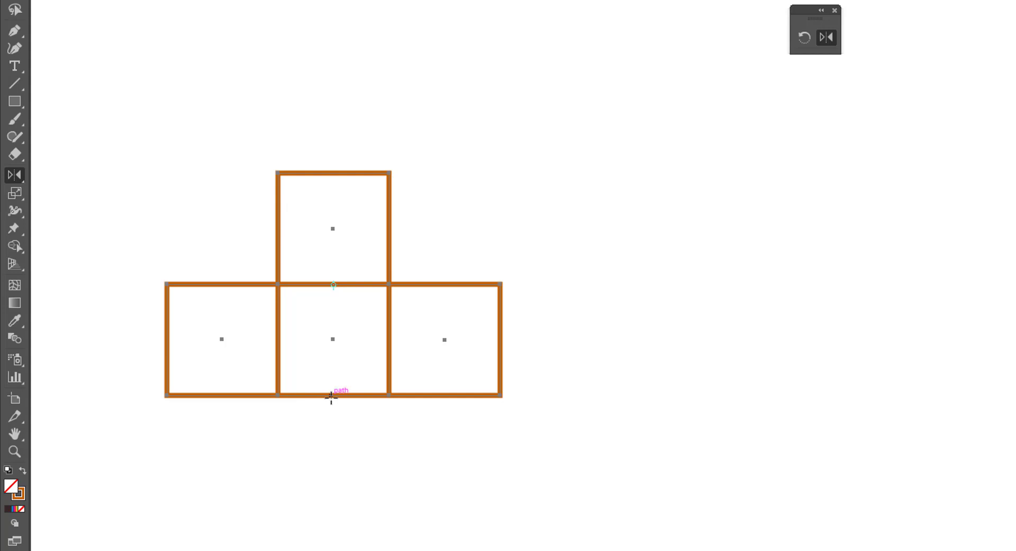
Reflect a copy of the T across a horizontal axis at its bottom edge.
left_click(331, 396, "alt")
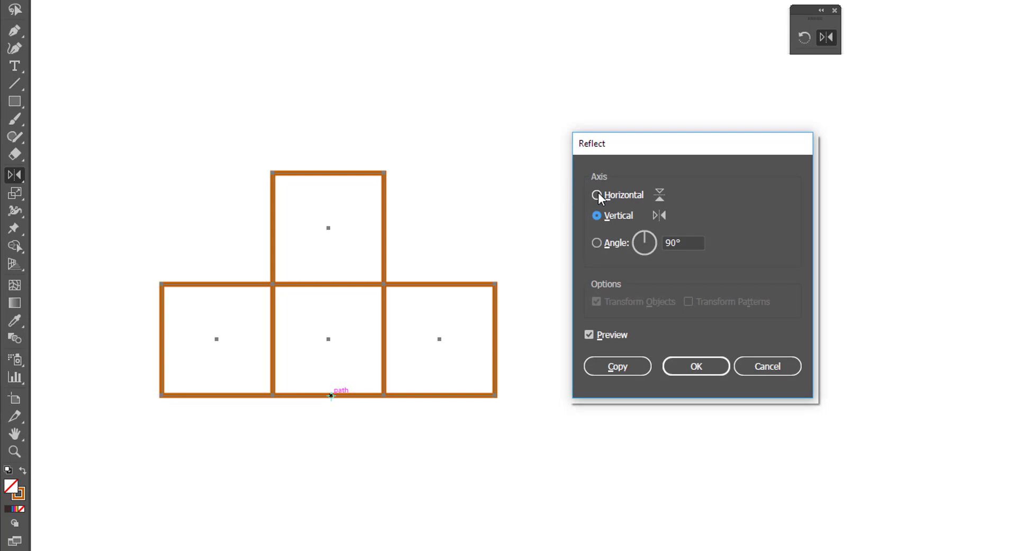
left_click(598, 195)
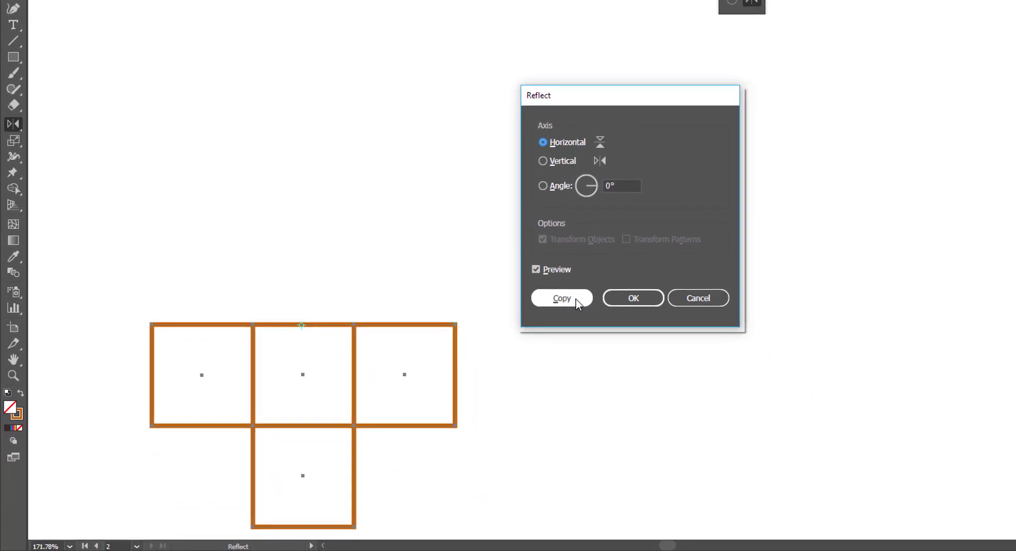
left_click(575, 299)
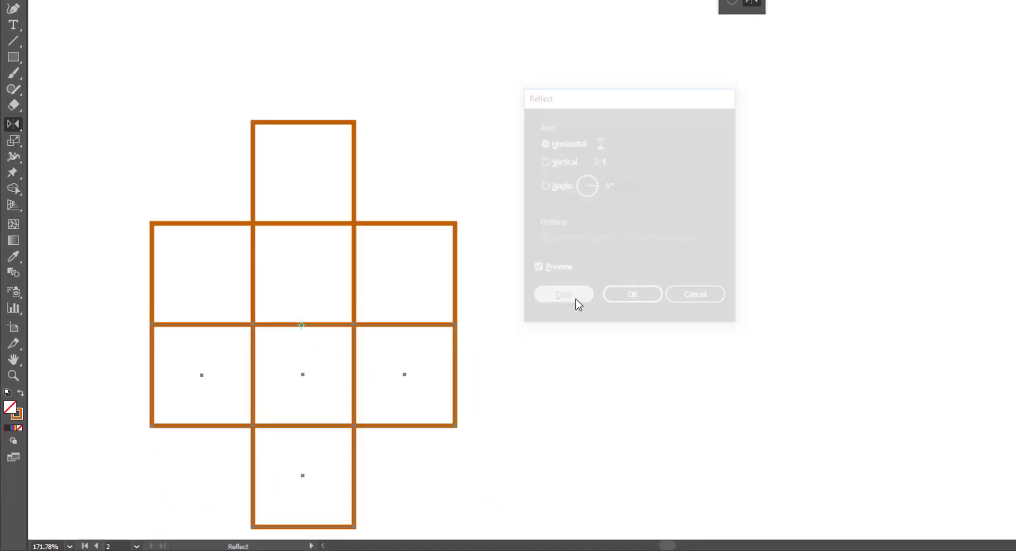
Move the whole cross of eight squares up and to the right.
key("v")
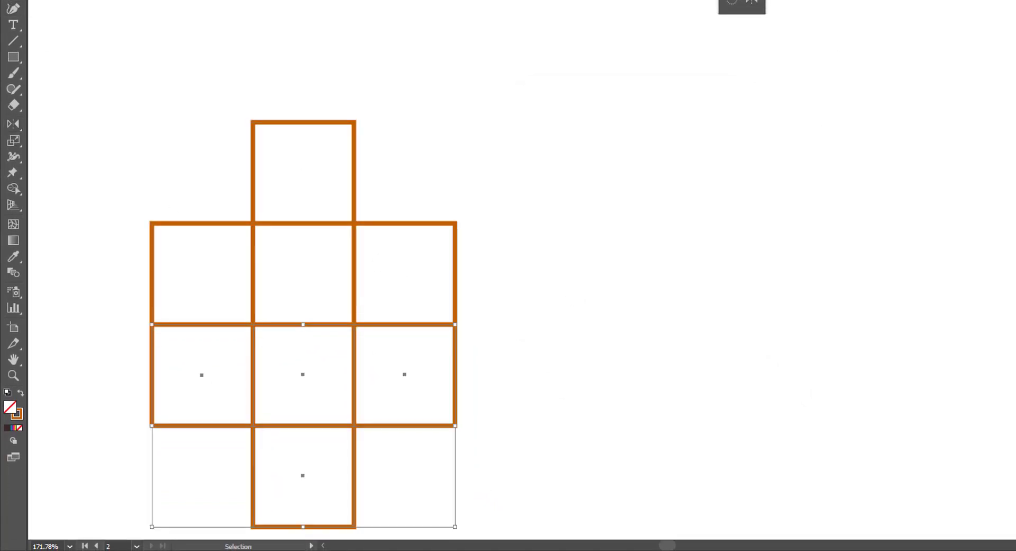
left_click_drag(93, 179, 387, 372)
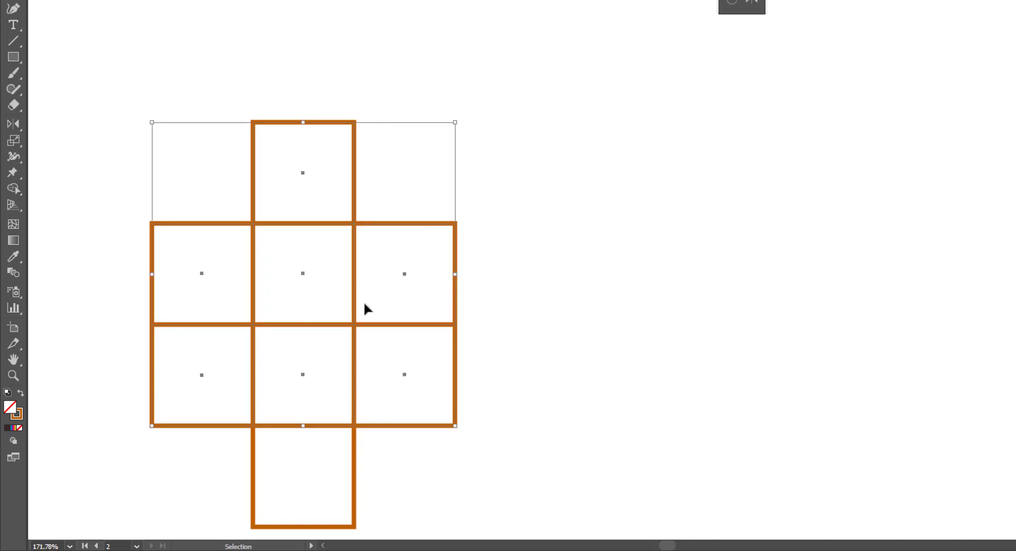
left_click_drag(363, 327, 463, 211)
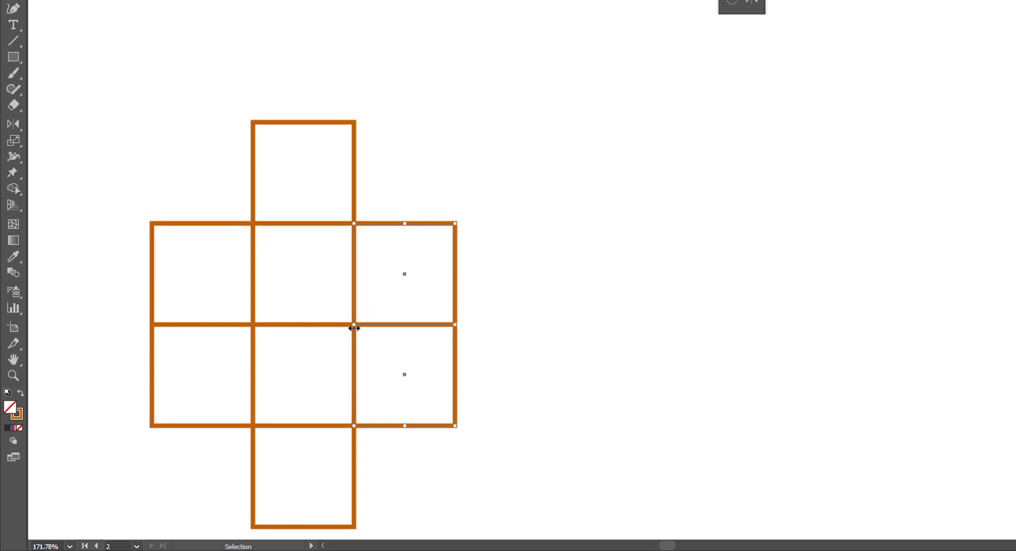
left_click_drag(375, 329, 437, 269)
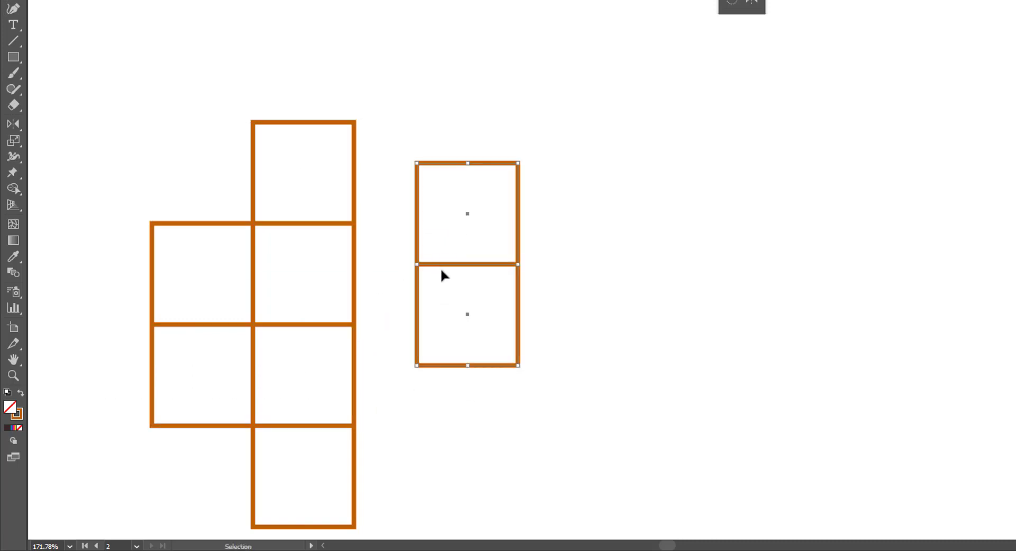
key("ctrl+z")
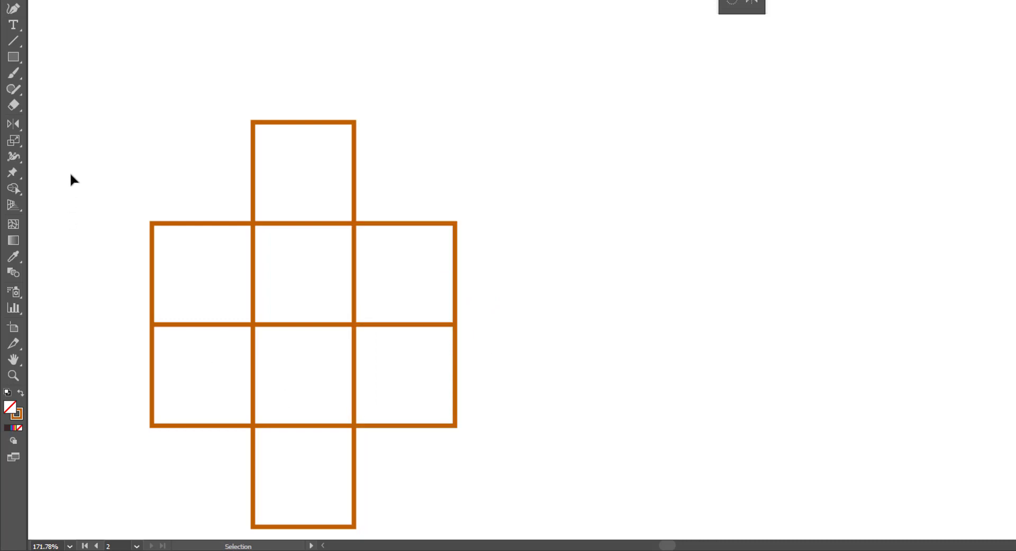
left_click_drag(71, 172, 486, 504)
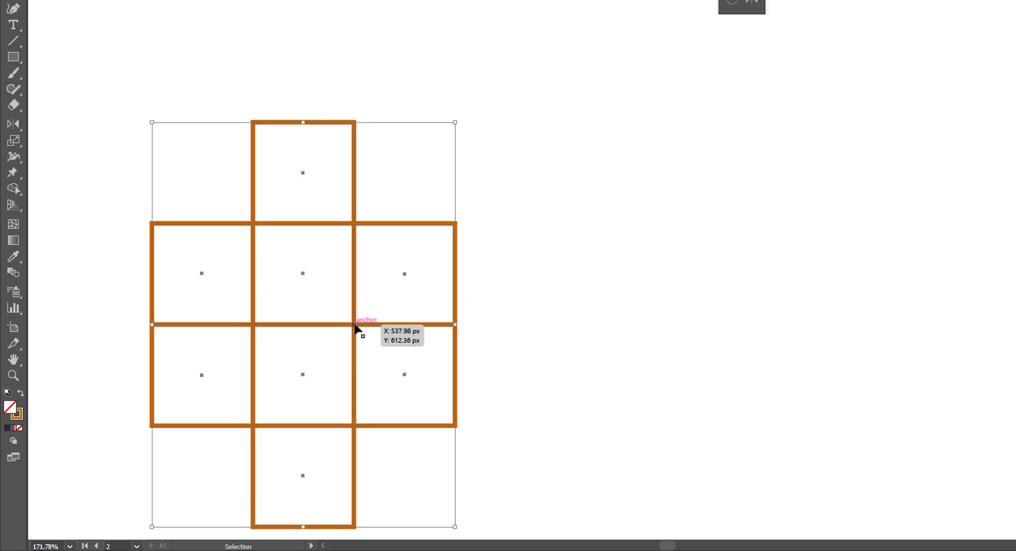
left_click_drag(349, 329, 427, 222)
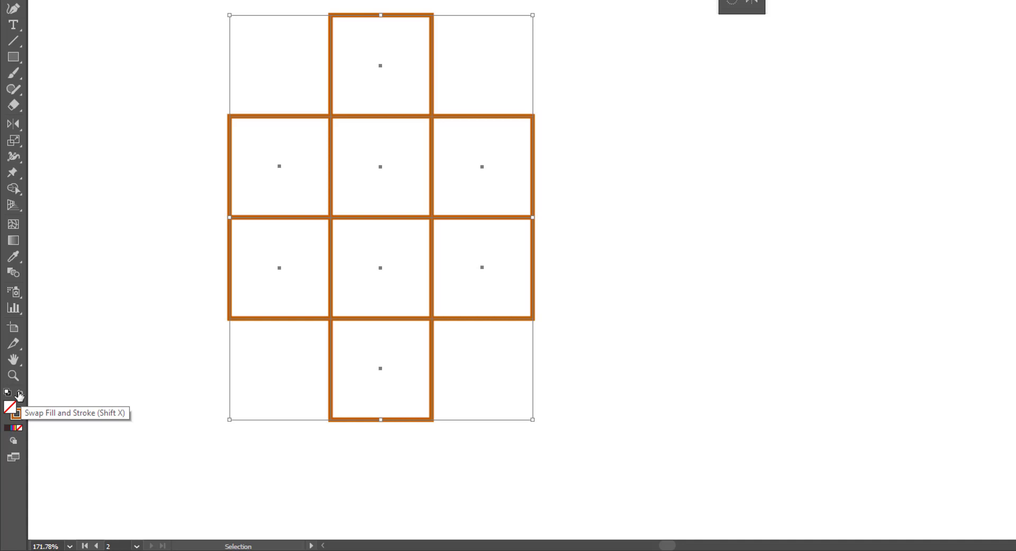
Make the squares solid orange with white outlines.
key("shift+x")
key("shift+x")
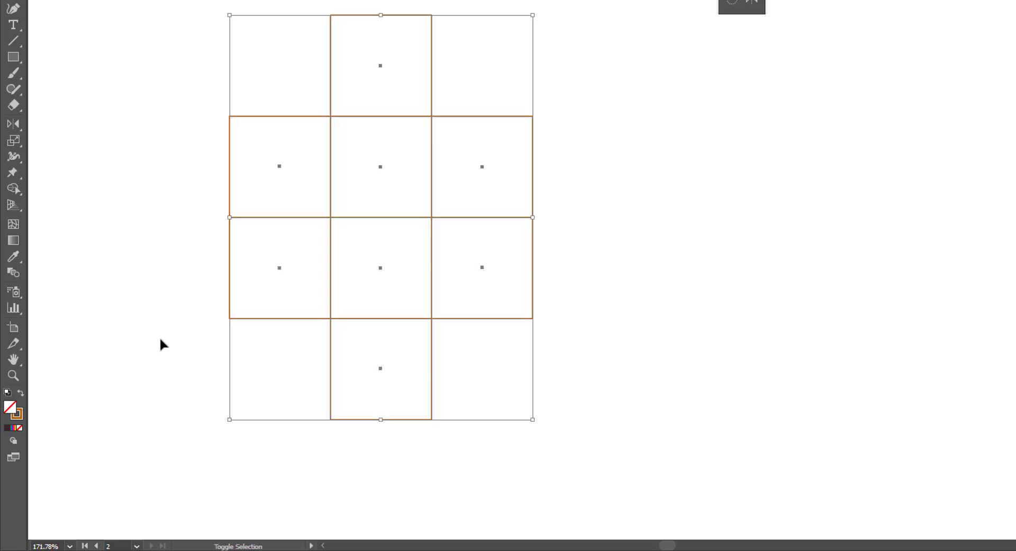
key("shift+x")
key("shift+x")
key("shift+x")
key("shift+x")
key("shift+x")
key("shift+x")
key("shift+x")
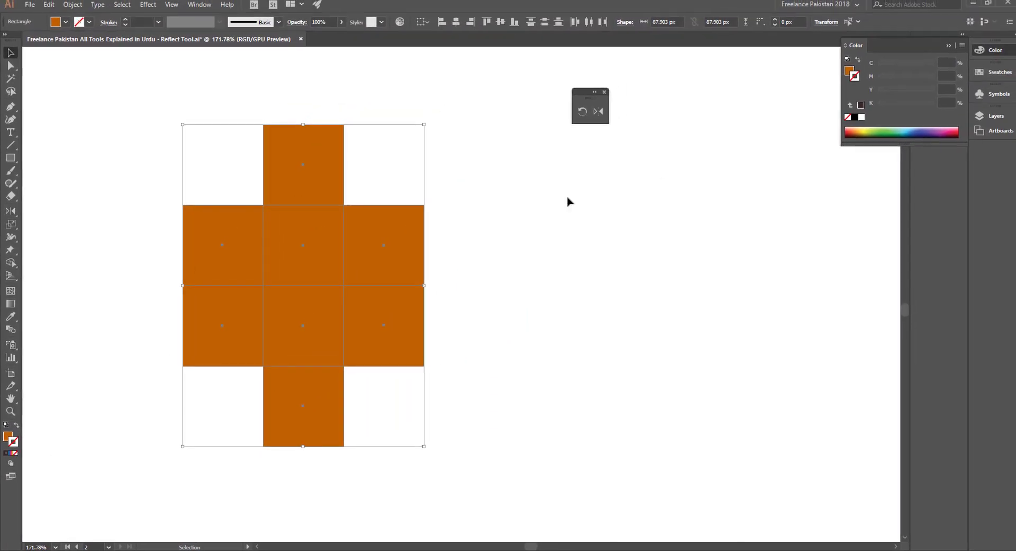
left_click(843, 73)
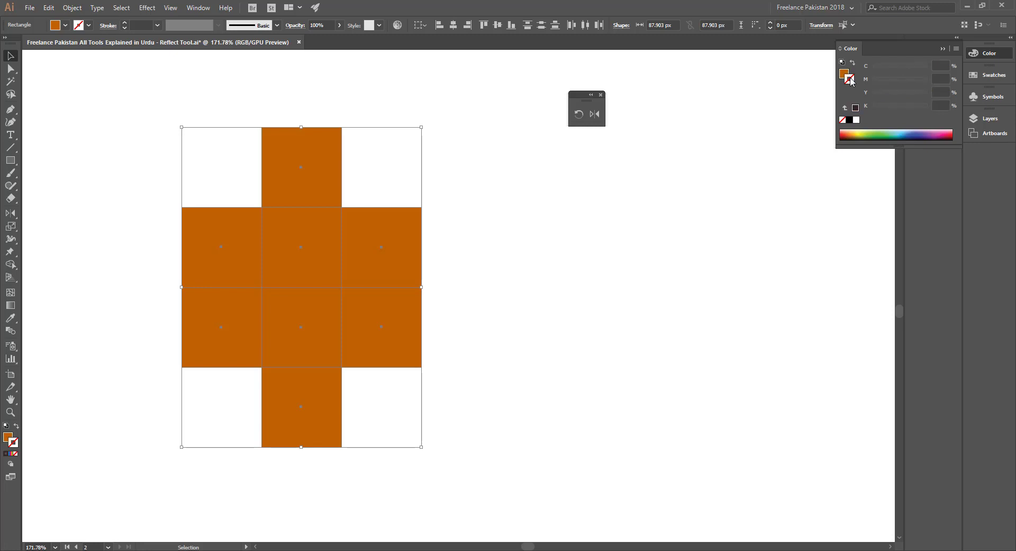
left_click(858, 120)
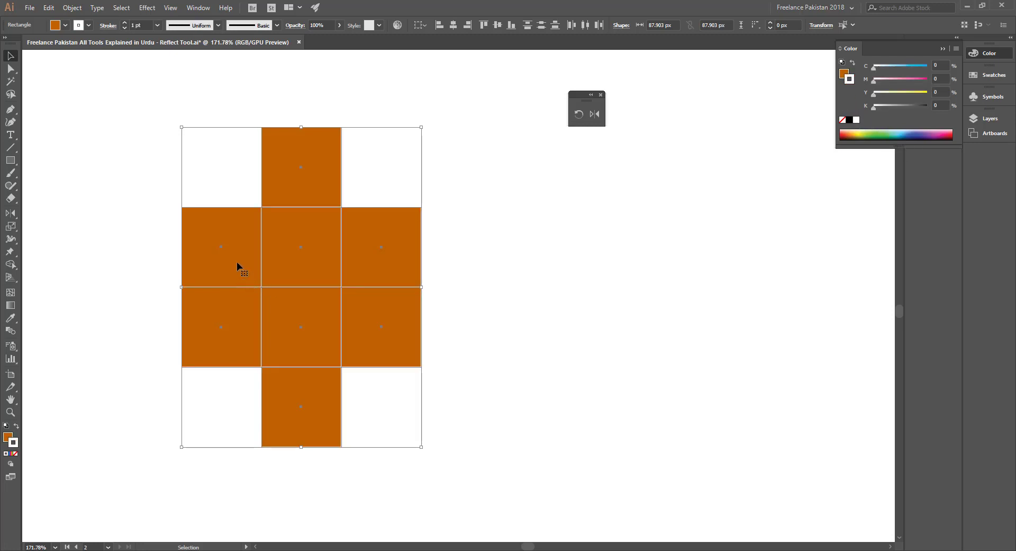
Raise the white stroke weight to 11 pt and reselect all squares.
left_click(125, 23)
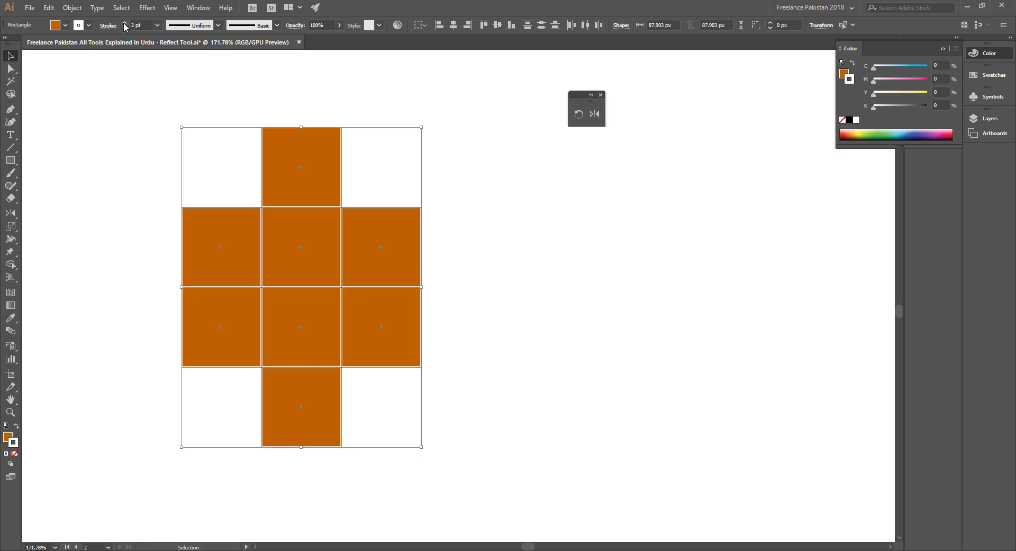
left_click(125, 23)
left_click(125, 22)
left_click(125, 22)
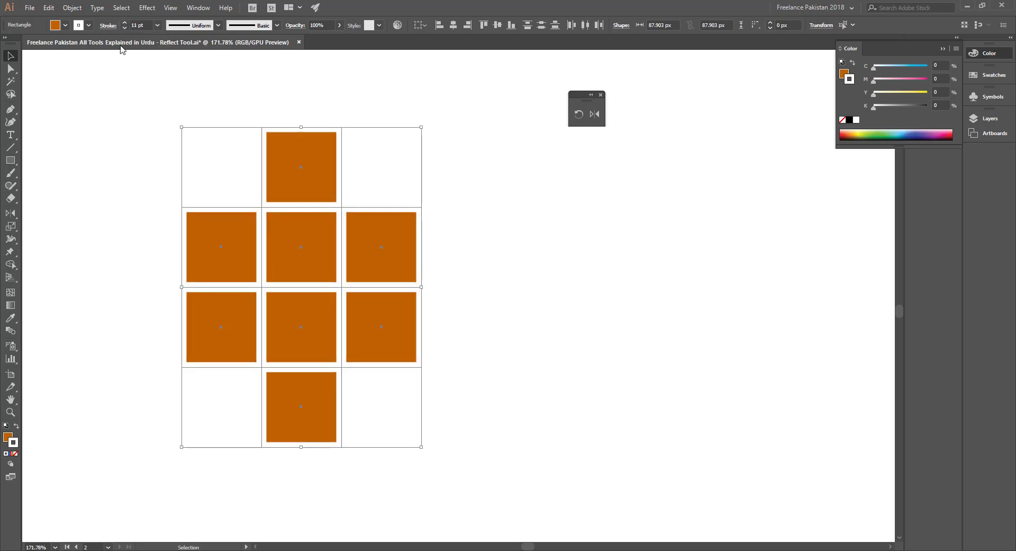
left_click(108, 99)
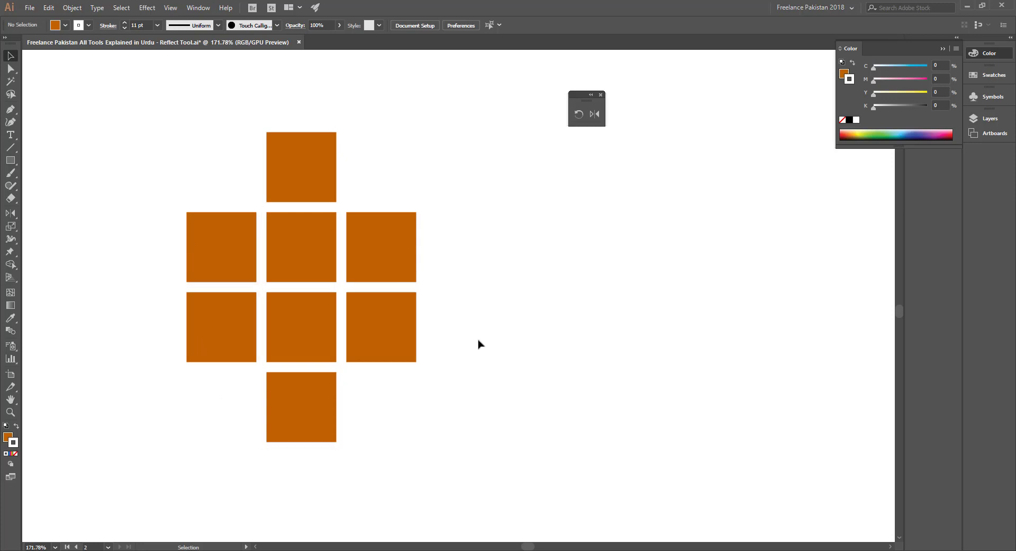
left_click_drag(143, 89, 439, 492)
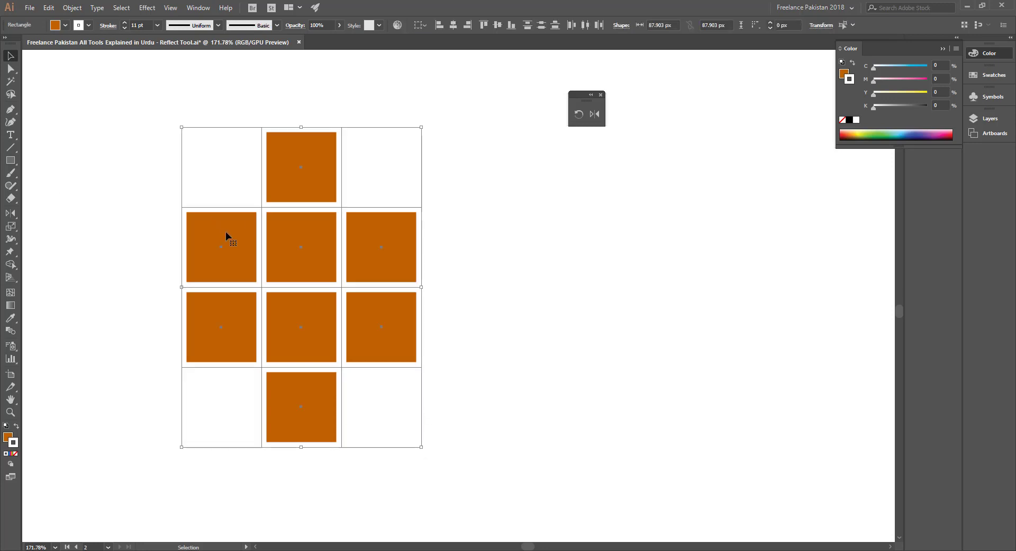
Try a freehand reflection of the selected cross, then undo it.
left_click(595, 114)
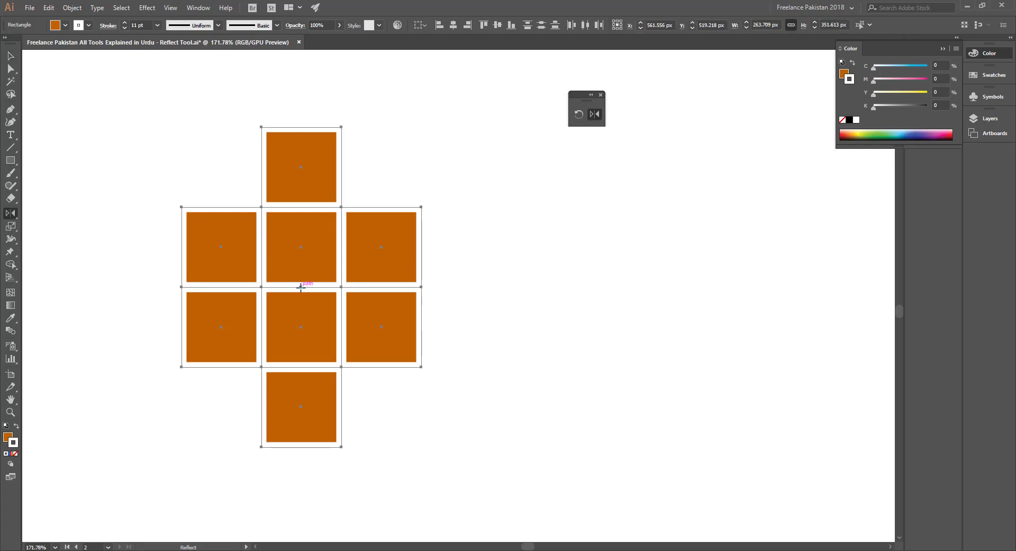
mouse_move(299, 286)
left_mouse_down()
mouse_move(333, 223)
mouse_move(345, 228)
mouse_move(364, 300)
left_mouse_up()
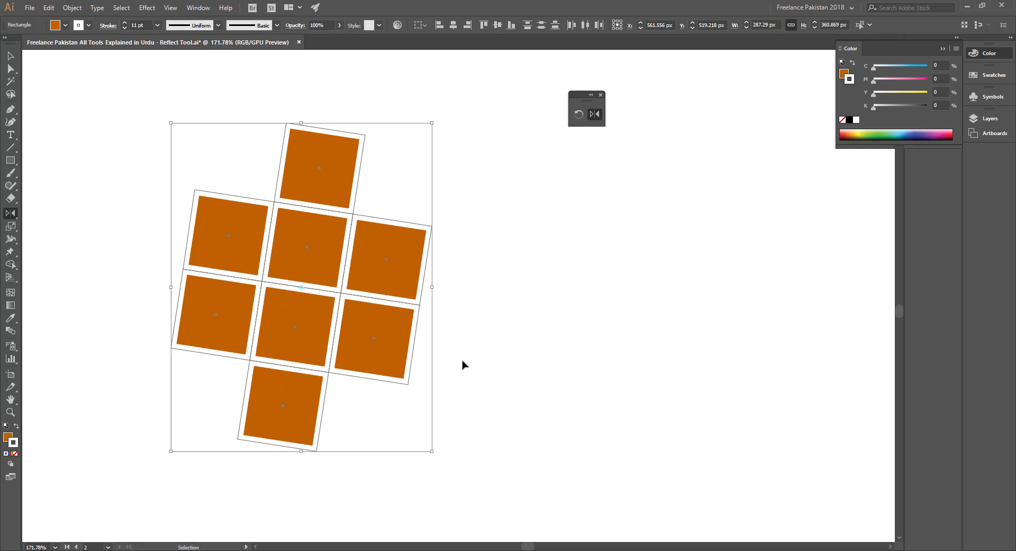
key("ctrl+z")
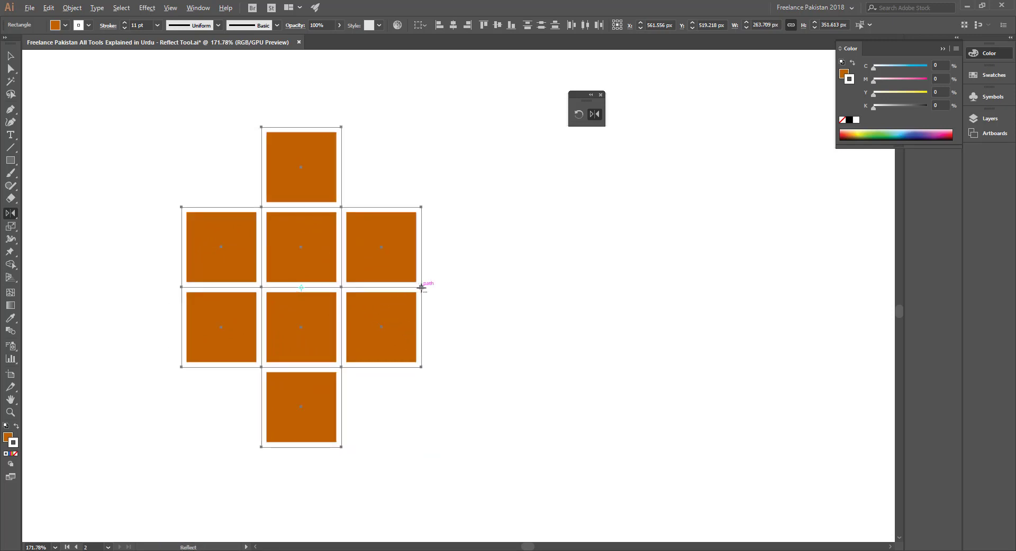
Reflect a copy of the cross across a vertical axis at its right edge, then deselect.
left_click(421, 287, "alt")
left_click_drag(476, 196, 576, 197)
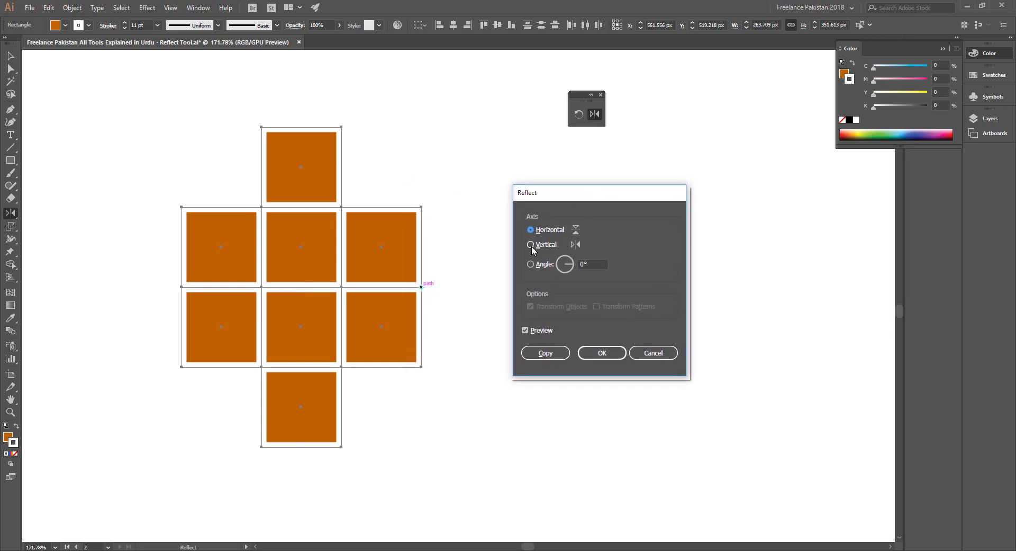
left_click(531, 245)
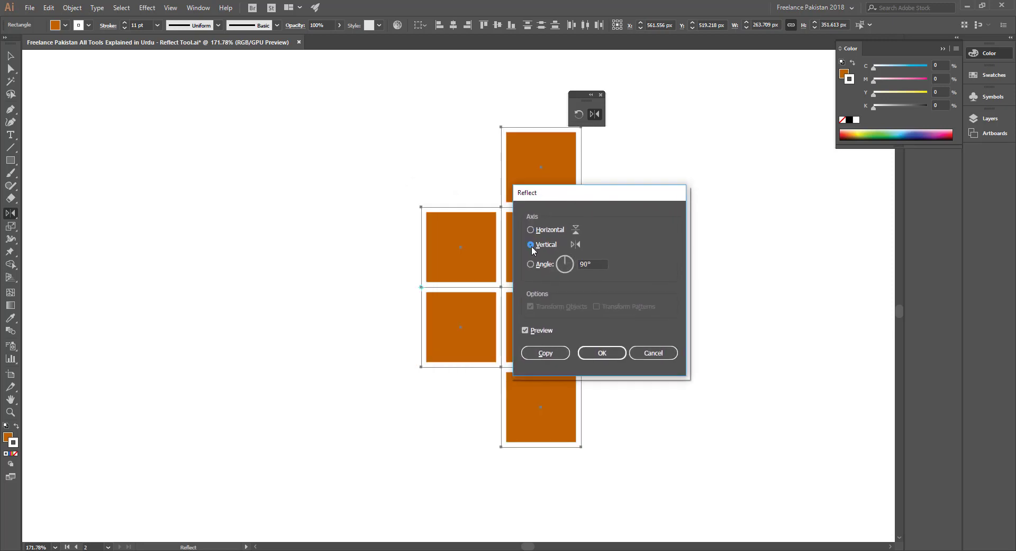
left_click(546, 353)
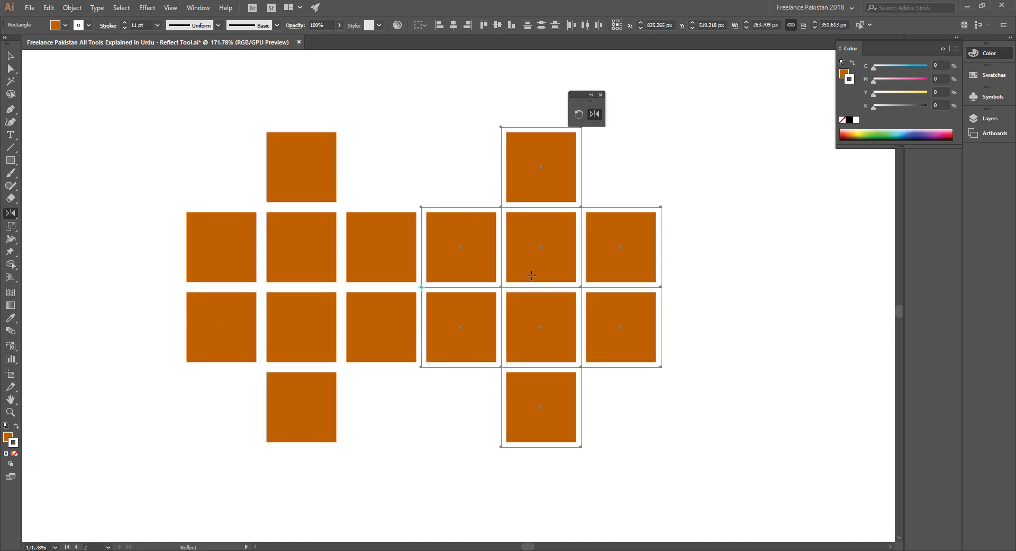
key("v")
left_click(301, 246)
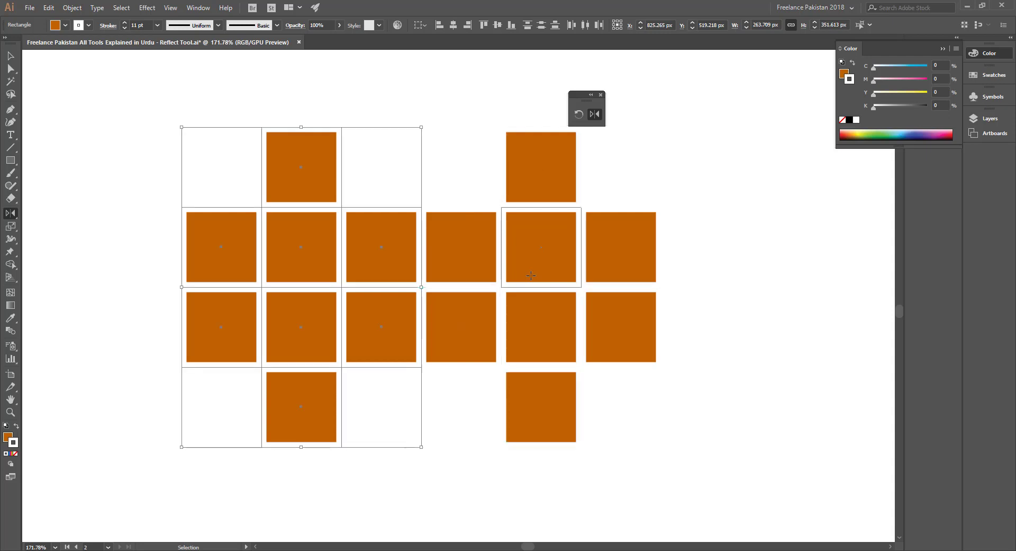
left_click(104, 168)
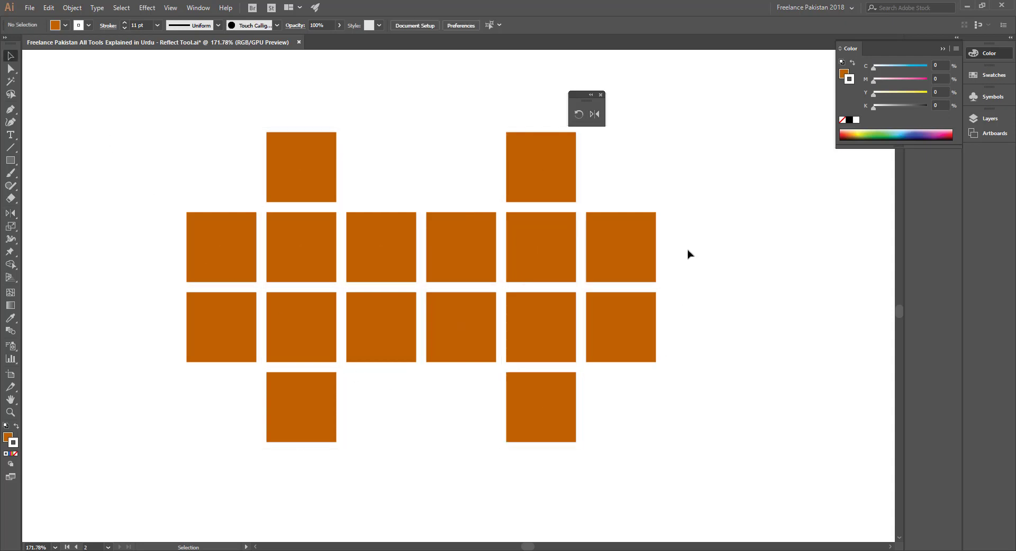